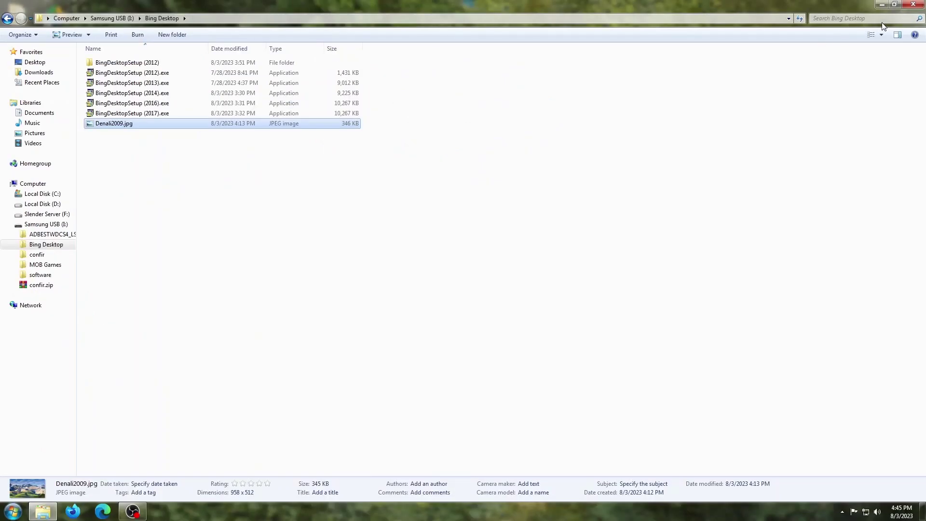
# Step: Minimize the Bing Desktop folder window and launch Bing Desktop
pyautogui.click(882, 4)
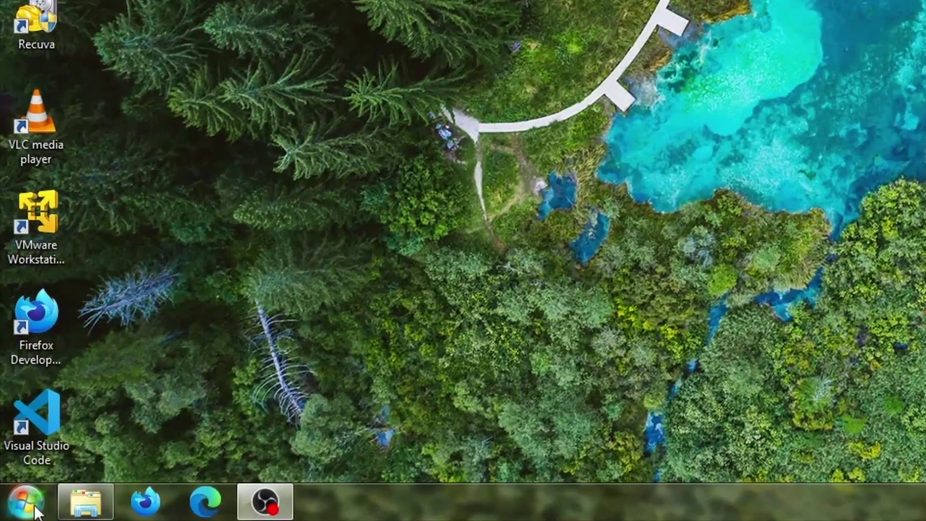
pyautogui.click(14, 510)
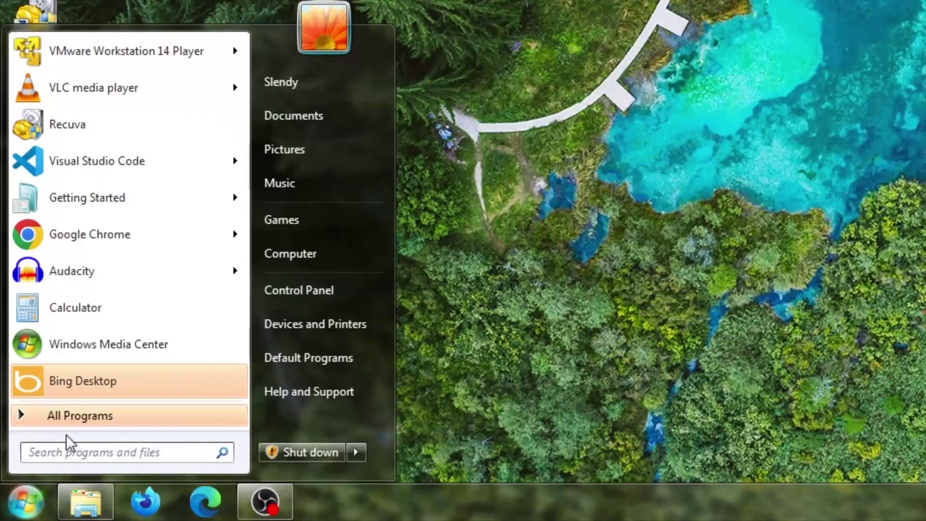
pyautogui.click(72, 381)
# Step: Examine the Bing Desktop settings options and its About information
pyautogui.click(616, 259)
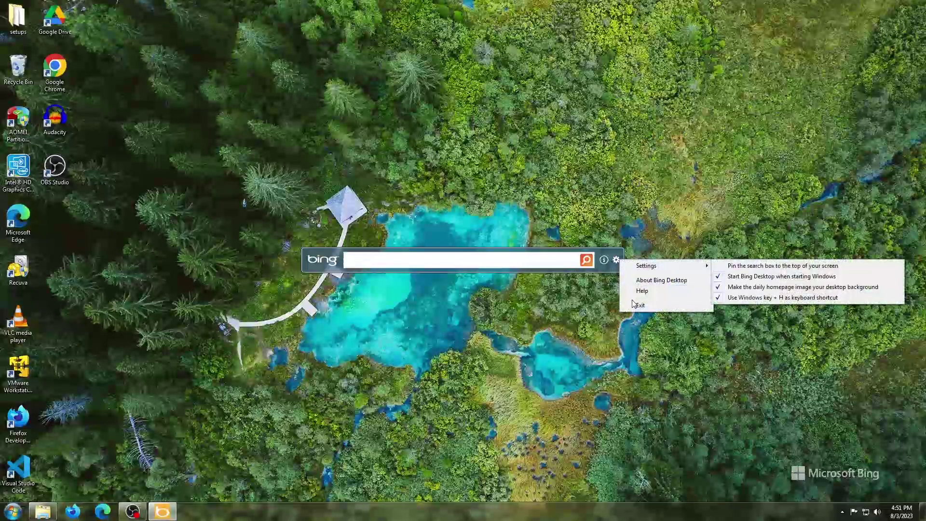
pyautogui.click(656, 280)
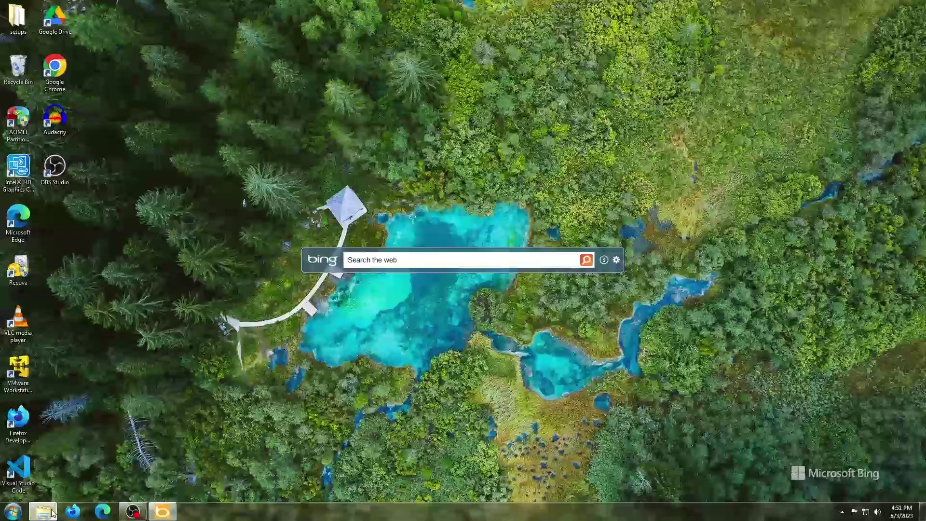
pyautogui.click(49, 511)
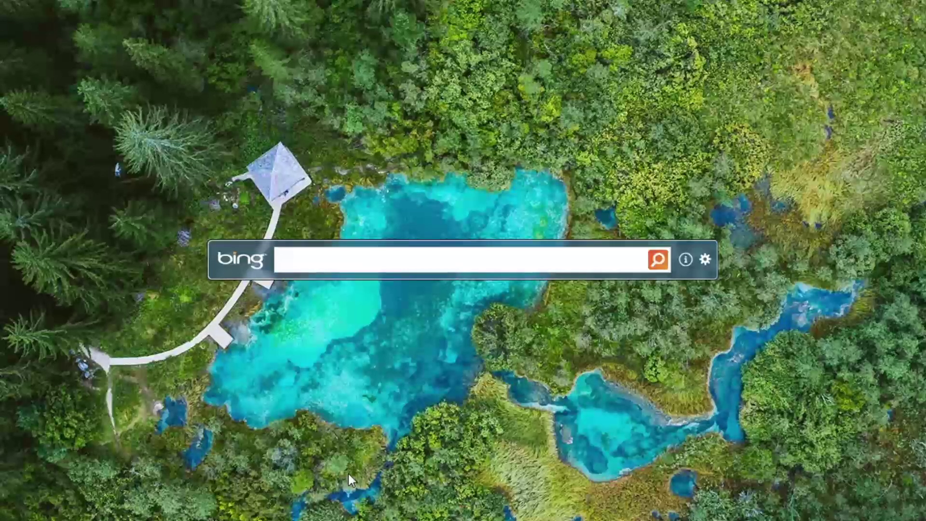
# Step: Pin the search box to the top of the screen and return it to the center
pyautogui.click(705, 259)
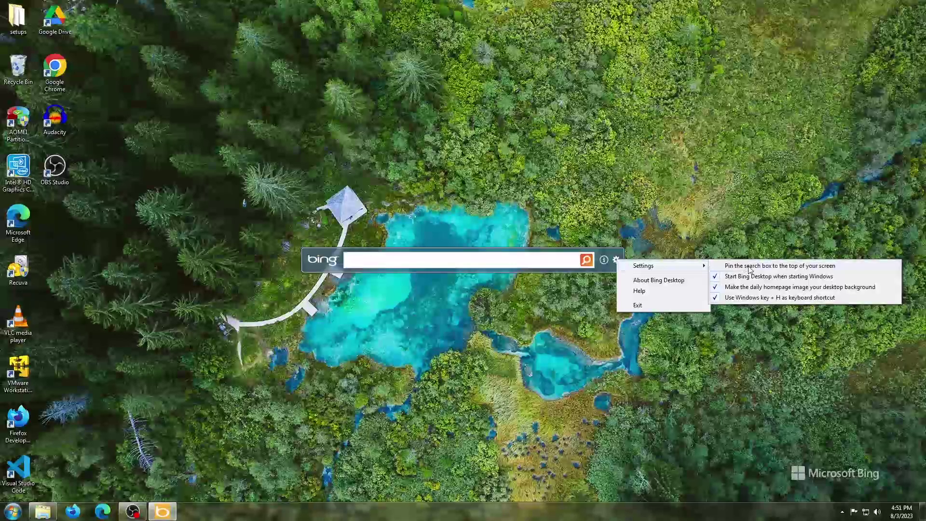
pyautogui.click(750, 266)
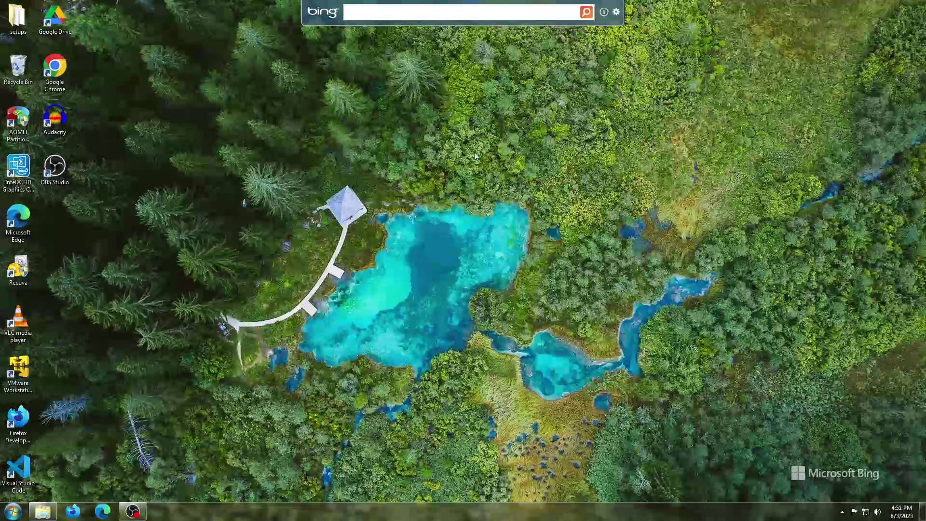
pyautogui.click(616, 12)
pyautogui.moveTo(632, 16)
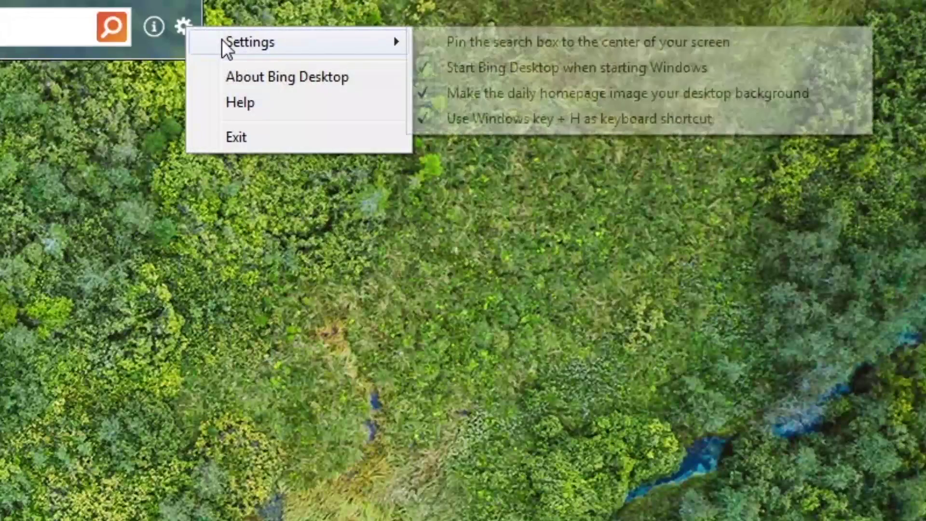
pyautogui.click(446, 45)
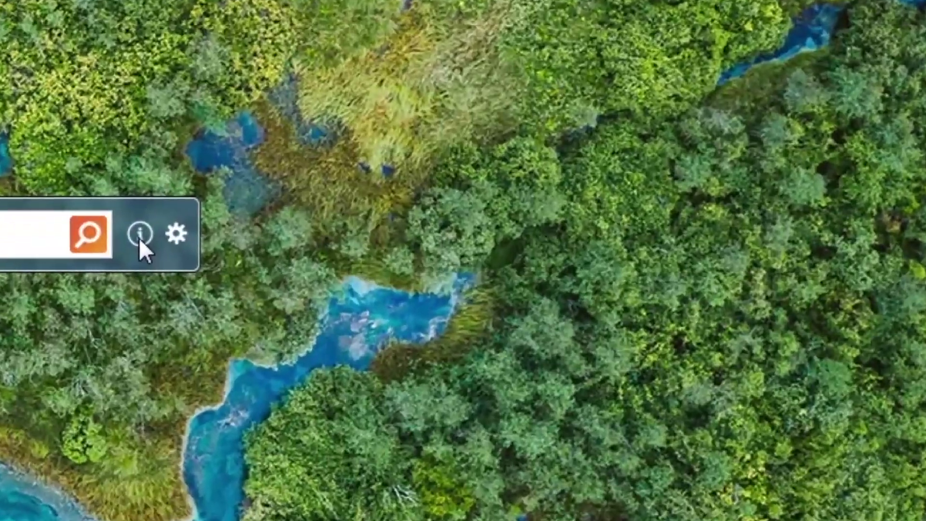
pyautogui.moveTo(603, 260)
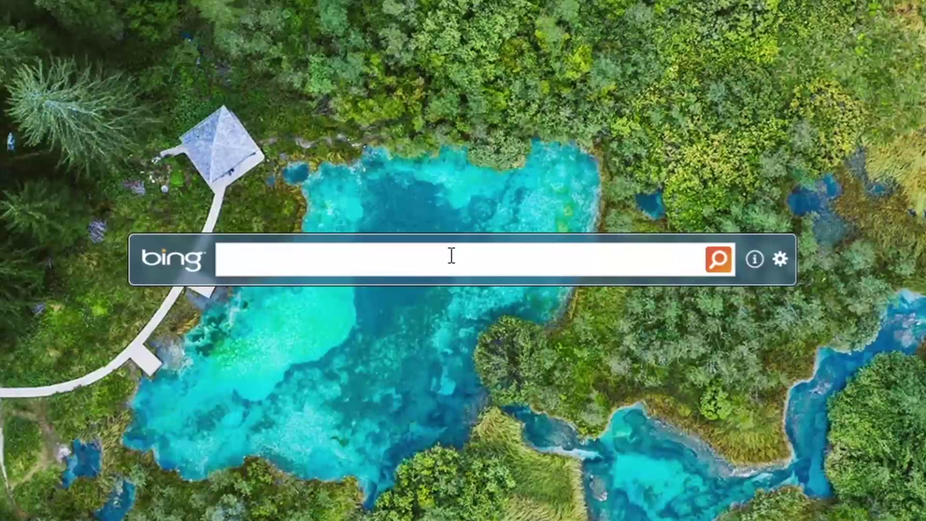
# Step: Search the web for "hello wold" from the desktop search box, and dismiss the results tab and browser window
pyautogui.click(459, 257)
pyautogui.write('hello ')
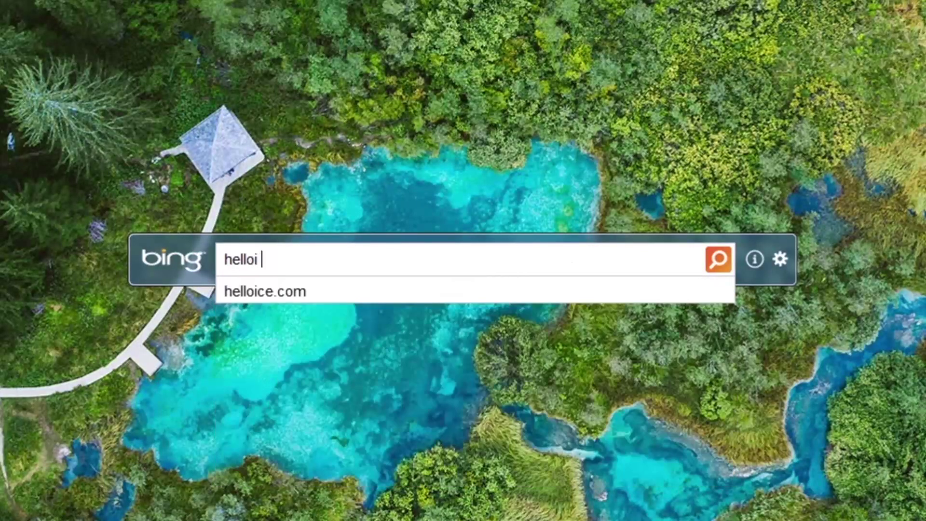
pyautogui.write('wold')
pyautogui.press('Return')
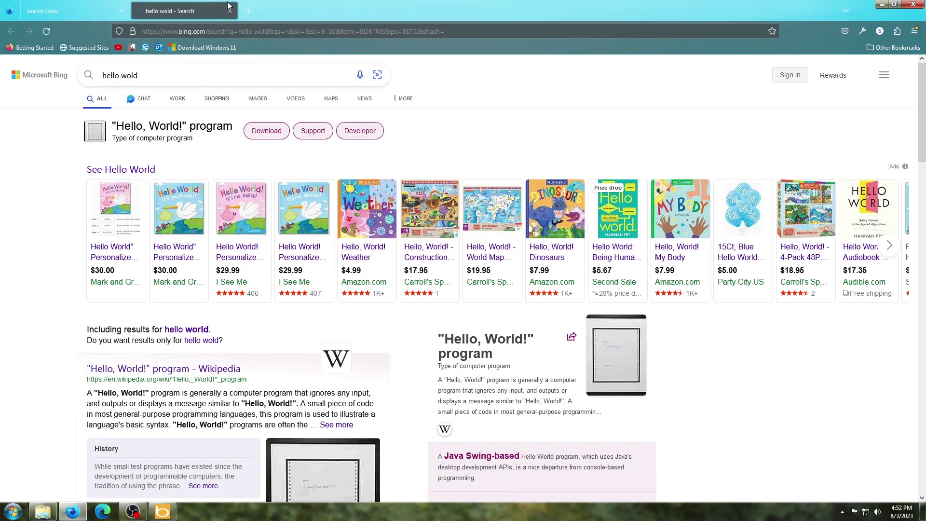
pyautogui.click(230, 10)
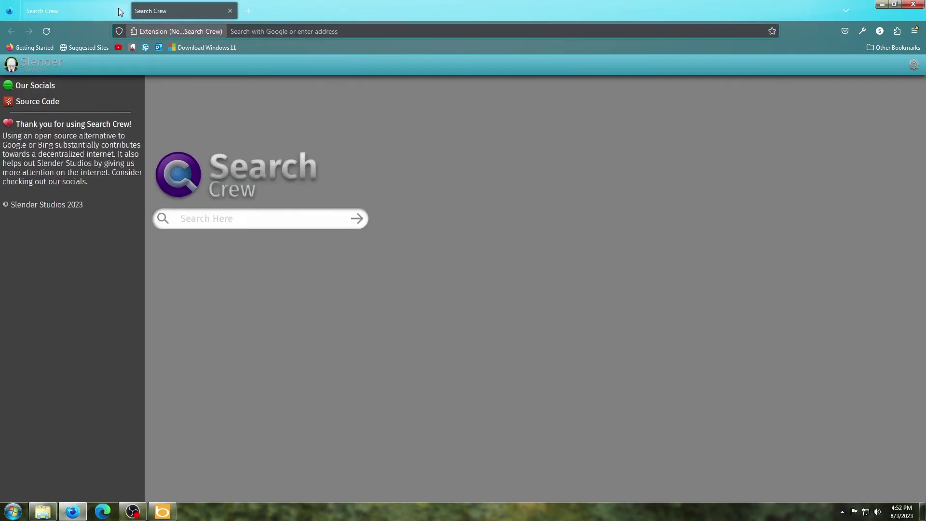
pyautogui.doubleClick(789, 5)
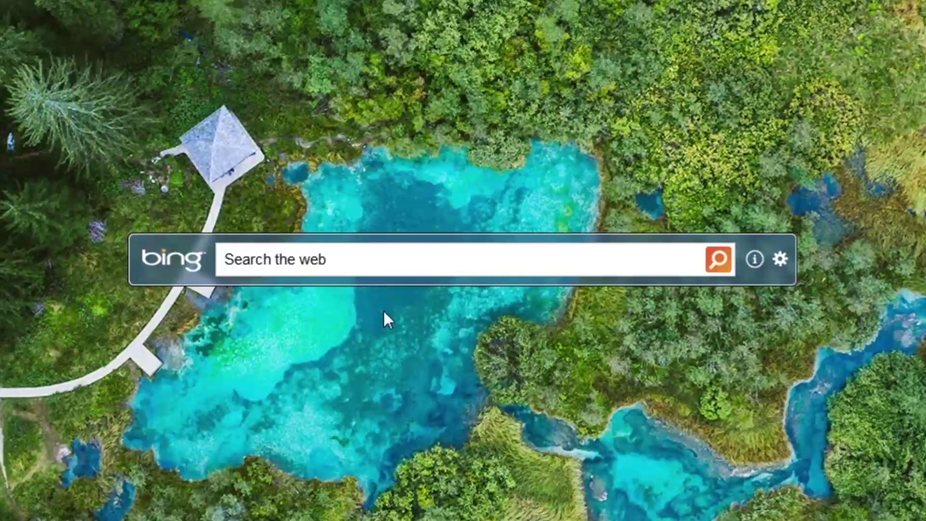
pyautogui.click(264, 269)
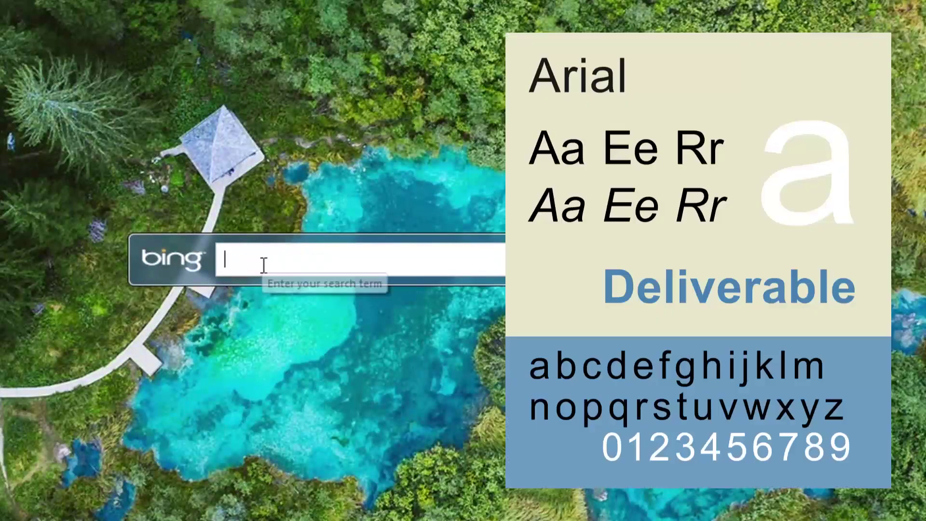
pyautogui.click(706, 333)
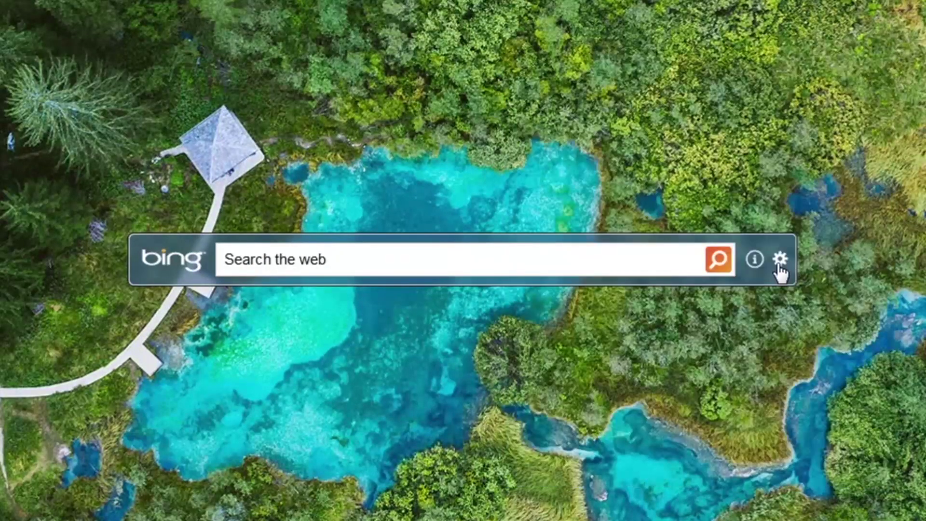
# Step: Turn off using the daily homepage image as the desktop background
pyautogui.click(778, 261)
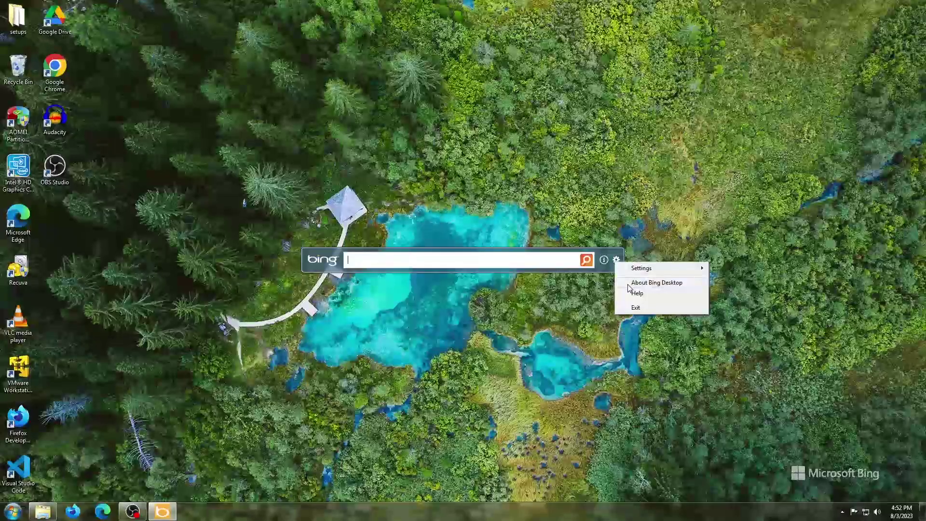
pyautogui.moveTo(848, 276)
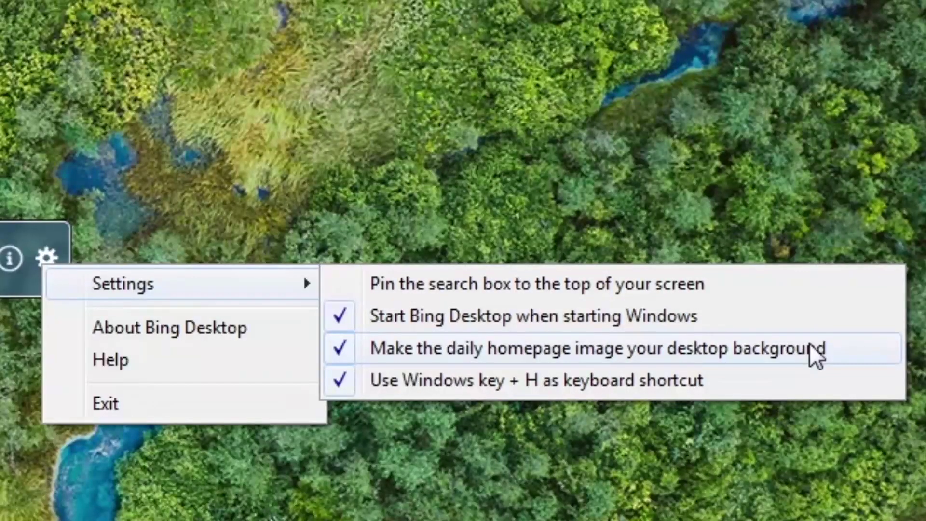
pyautogui.click(579, 352)
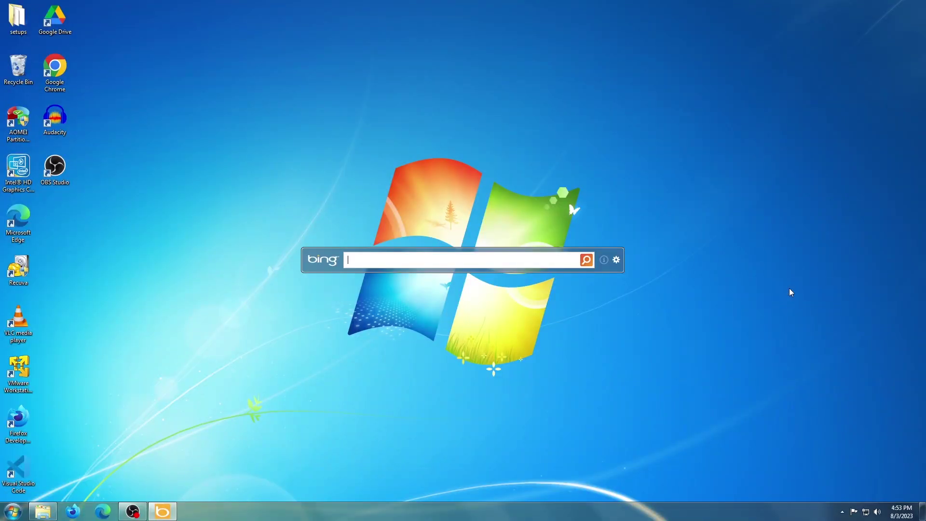
# Step: Turn the daily homepage image back on as the desktop background
pyautogui.click(602, 243)
pyautogui.click(615, 261)
pyautogui.moveTo(642, 264)
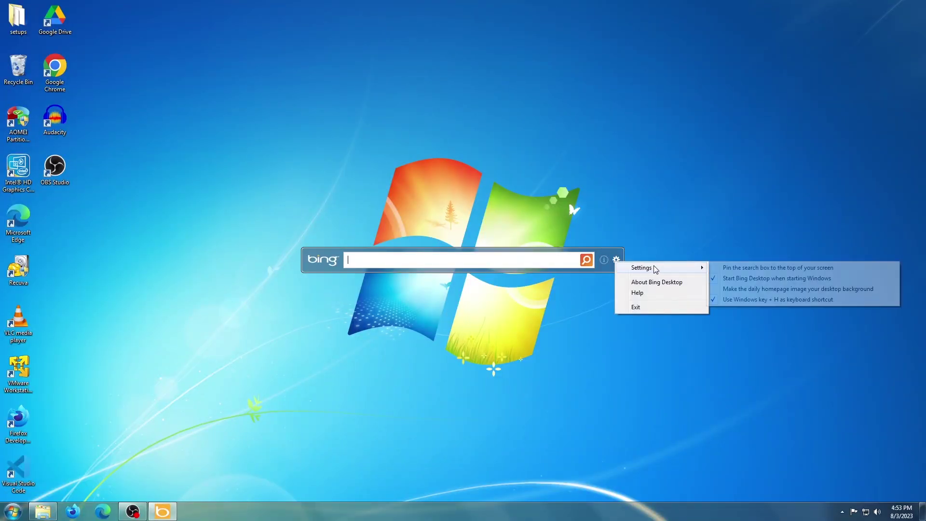
pyautogui.click(743, 285)
pyautogui.click(676, 238)
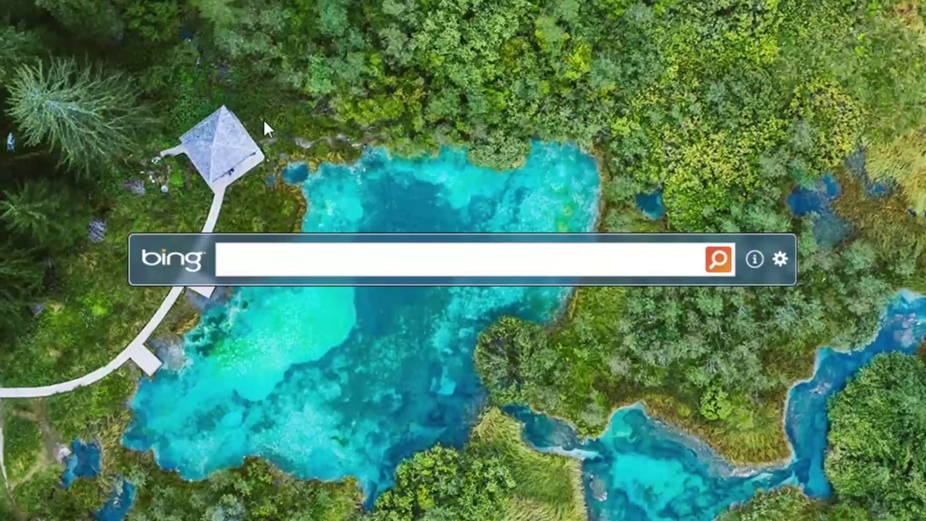
pyautogui.click(201, 360)
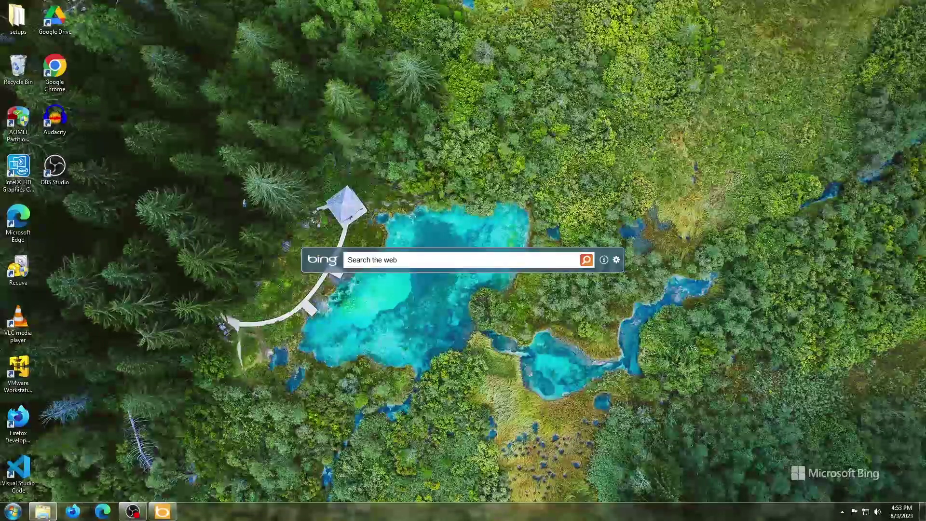
# Step: Switch to the Bing Desktop folder in Windows Explorer and run the BingDesktopSetup (2013).exe installer
pyautogui.moveTo(43, 512)
pyautogui.click(59, 447)
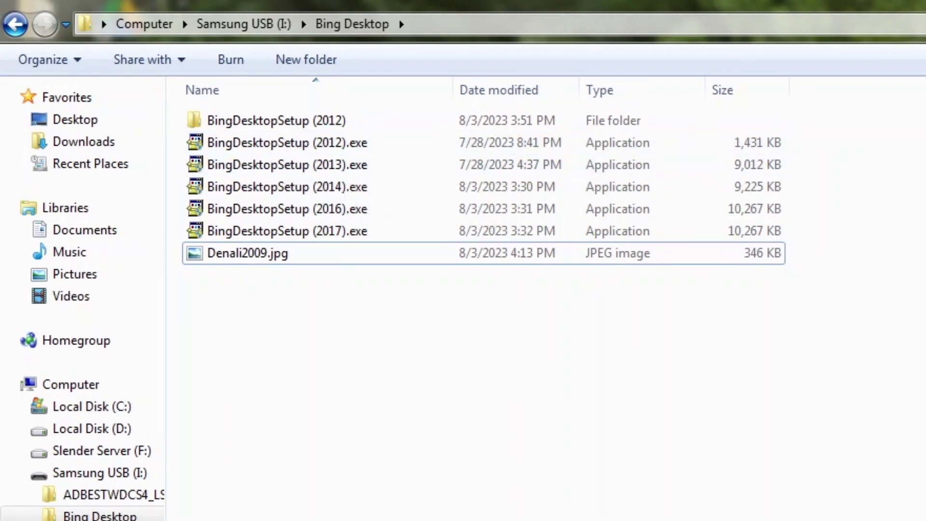
pyautogui.click(346, 170)
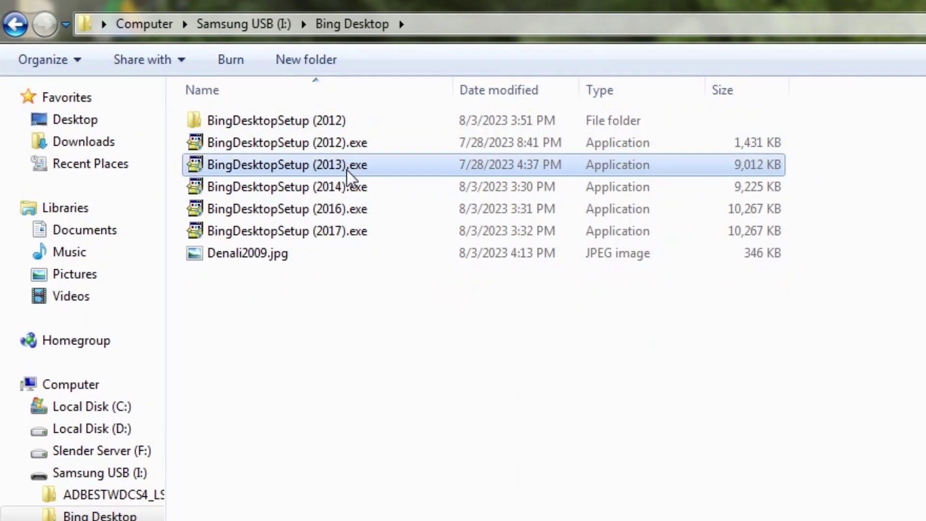
pyautogui.doubleClick(346, 170)
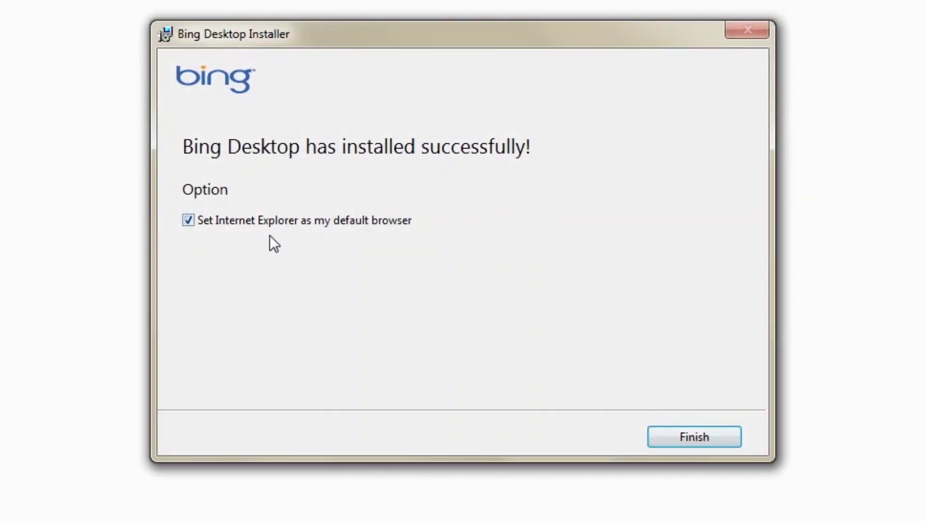
# Step: Opt out of setting Internet Explorer as the default browser and finish the Bing Desktop installation
pyautogui.click(242, 225)
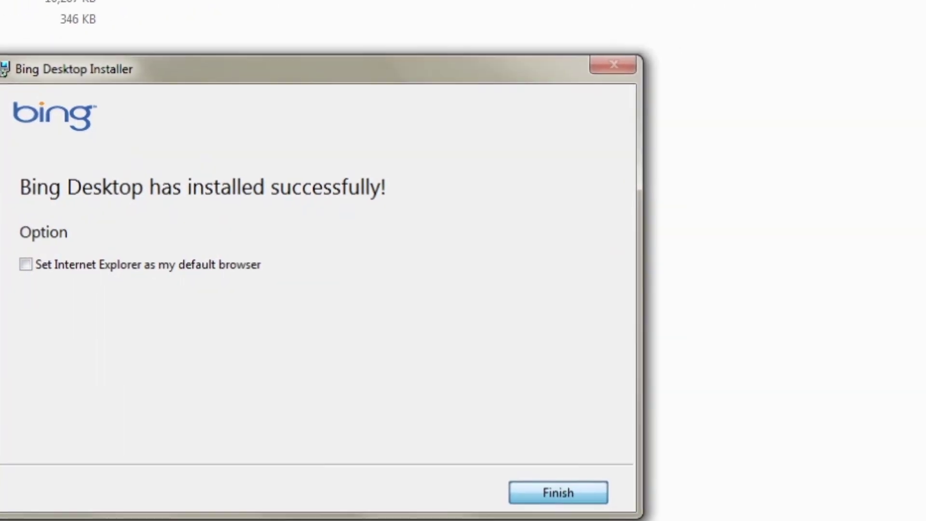
pyautogui.click(676, 438)
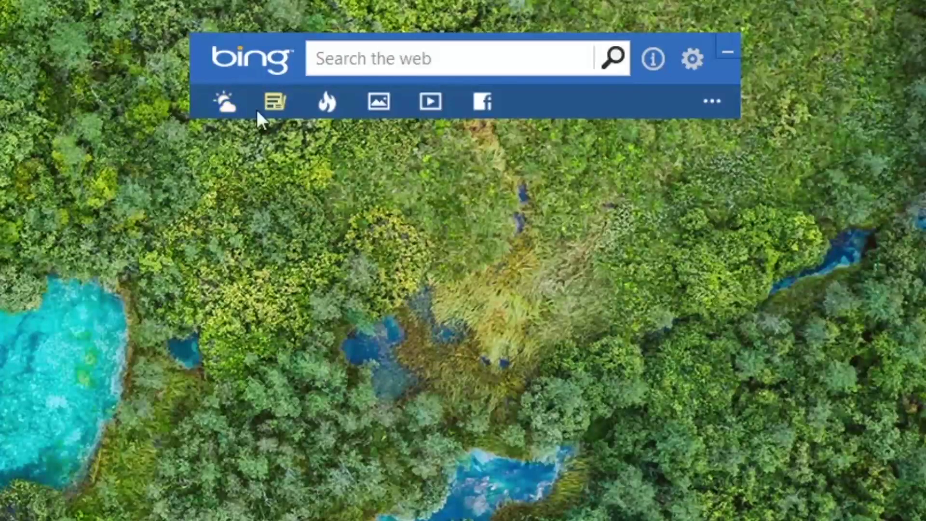
# Step: View the popular searches offered by the search box and open the general settings
pyautogui.click(535, 57)
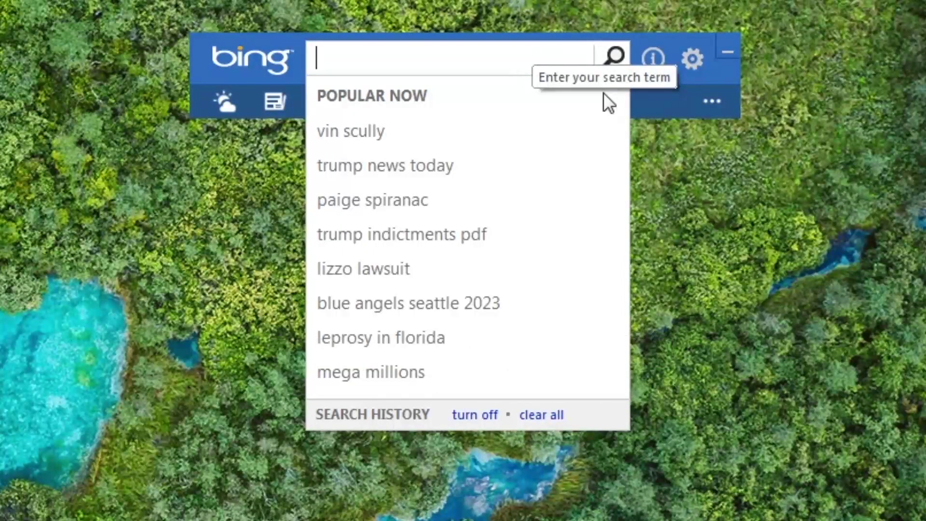
pyautogui.click(693, 59)
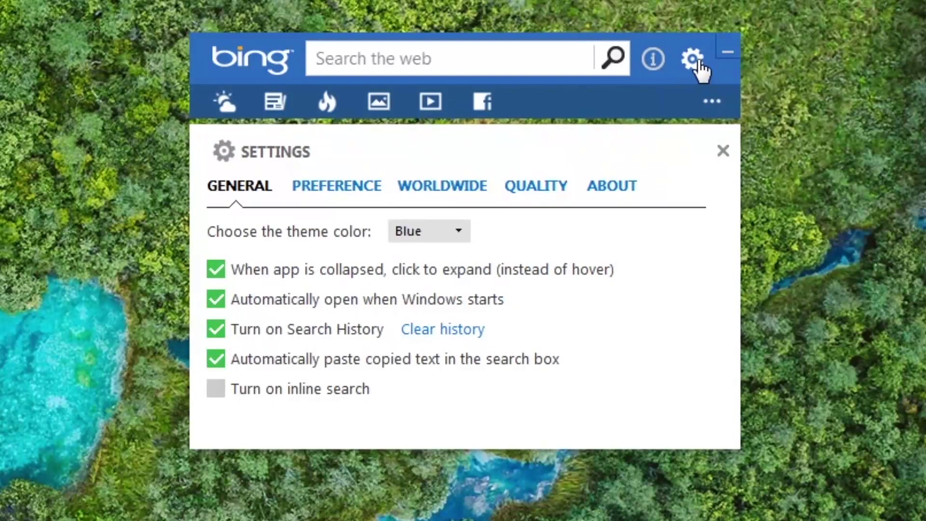
# Step: Try the Green and Purple theme colors and return the theme color to Blue
pyautogui.click(419, 225)
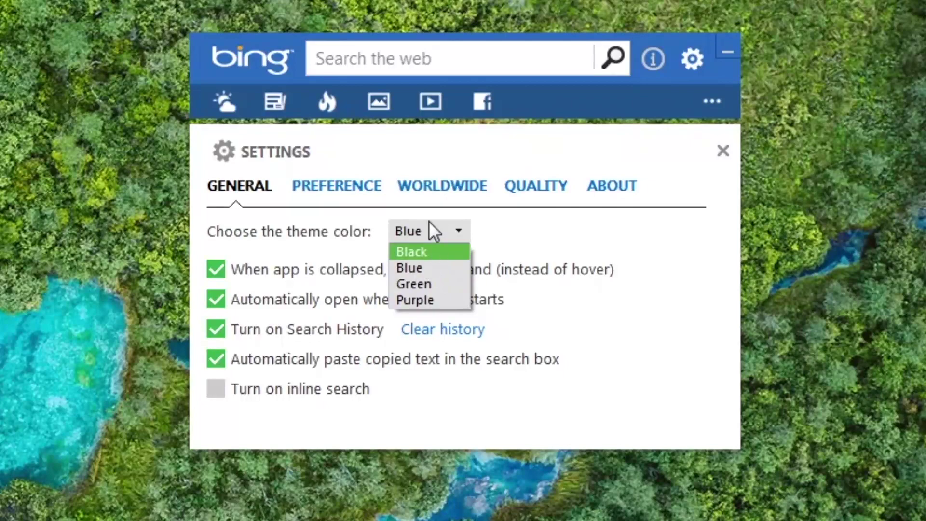
pyautogui.click(417, 283)
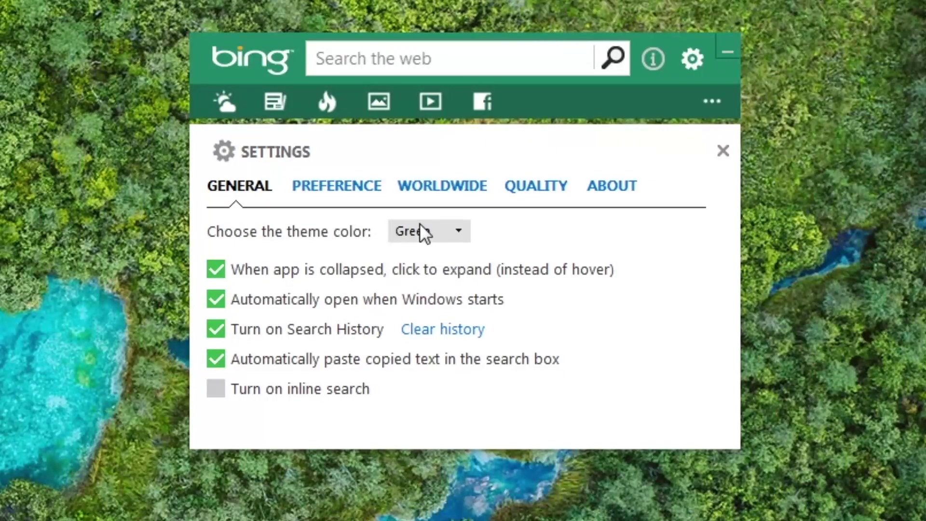
pyautogui.click(419, 225)
pyautogui.click(410, 300)
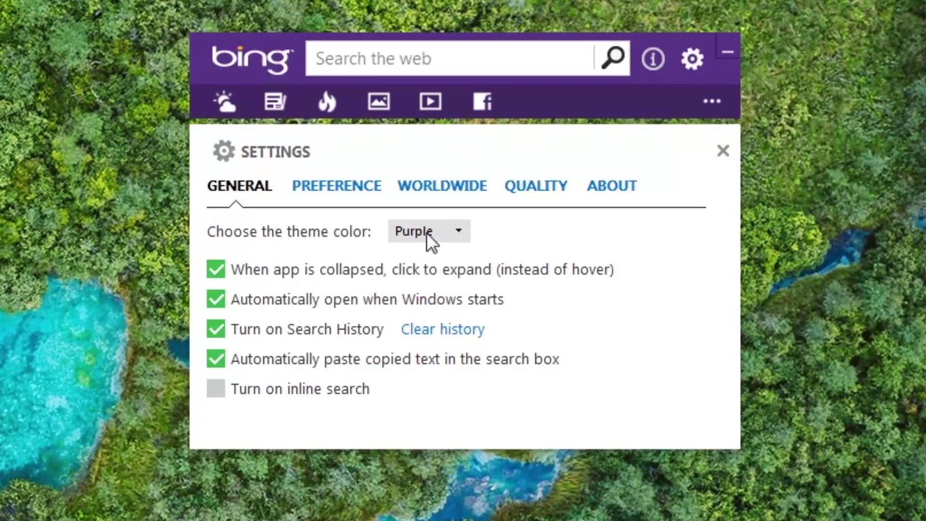
pyautogui.click(435, 226)
pyautogui.click(434, 267)
pyautogui.click(438, 228)
pyautogui.click(439, 230)
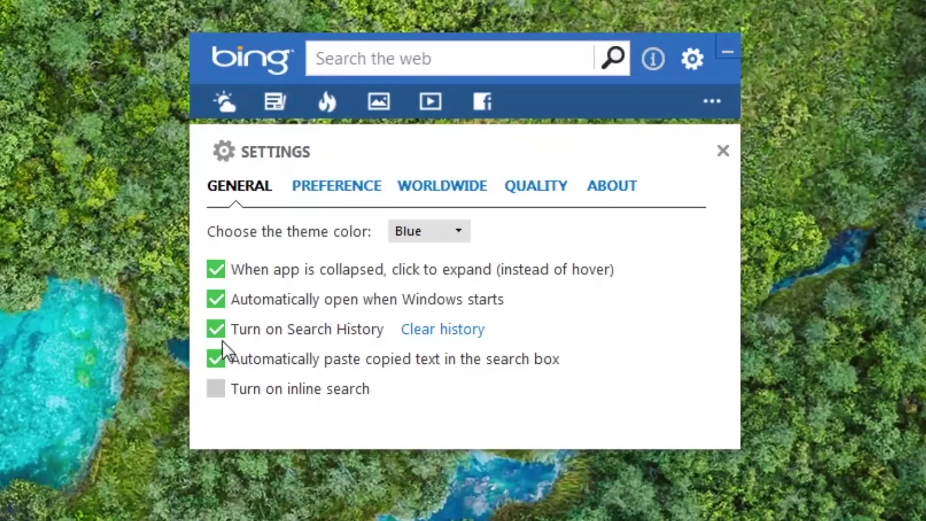
# Step: Check the search box's popular suggestions and turn on inline search in the general settings
pyautogui.click(436, 68)
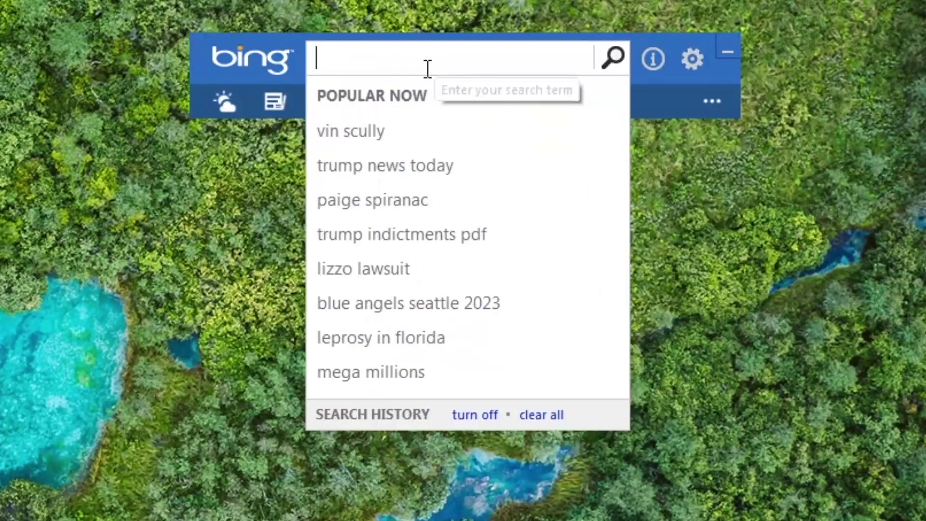
pyautogui.click(659, 119)
pyautogui.click(218, 391)
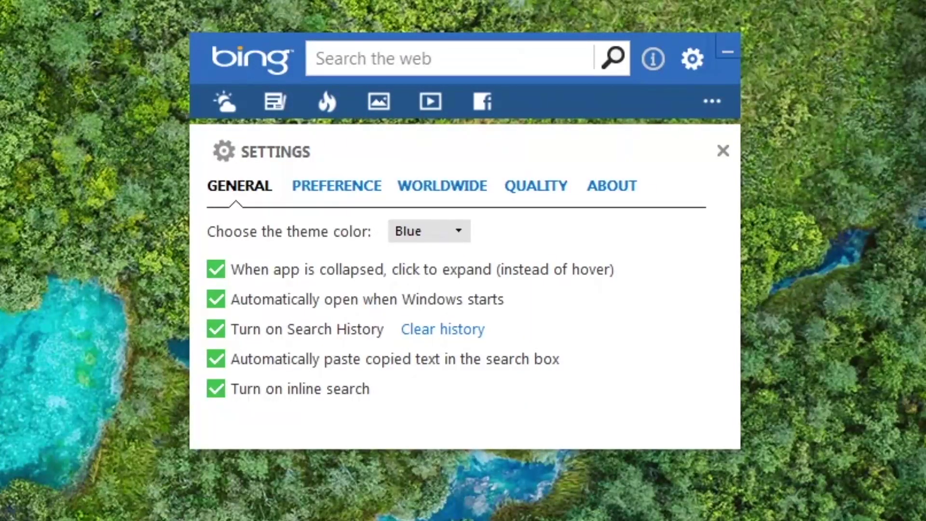
# Step: Select the search result title "Java Hello World - Your First Java Program" and look it up with inline search
pyautogui.moveTo(120, 231); pyautogui.dragTo(596, 236)
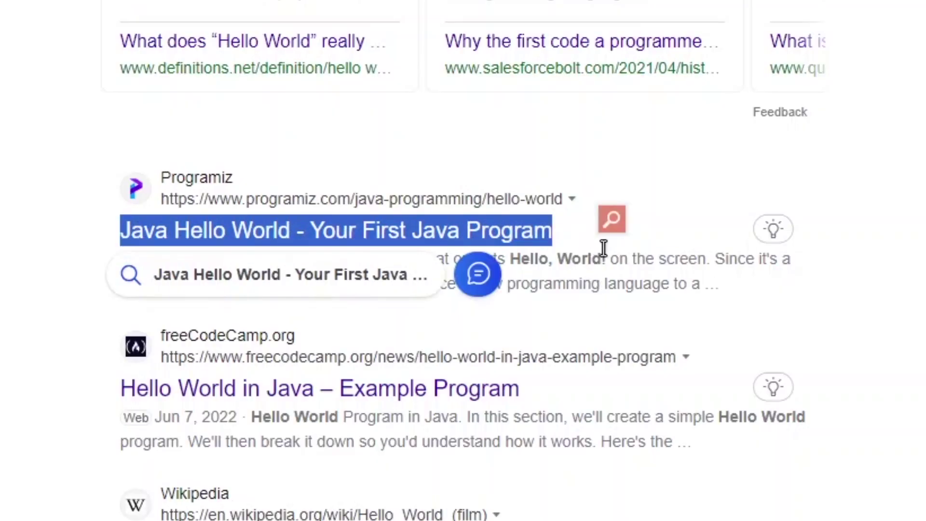
pyautogui.click(612, 220)
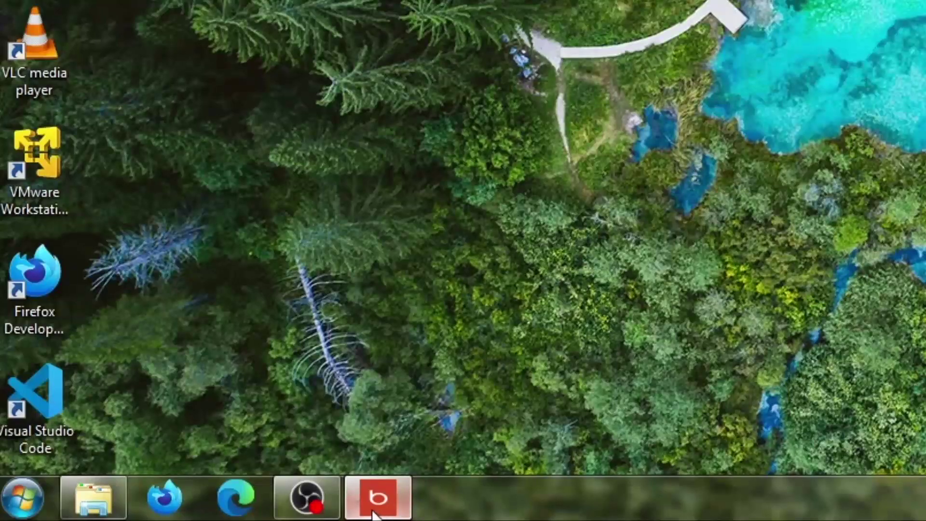
# Step: Browse the Bing homepage wallpapers and apply the snowy mountain climber image as the desktop background
pyautogui.moveTo(165, 515)
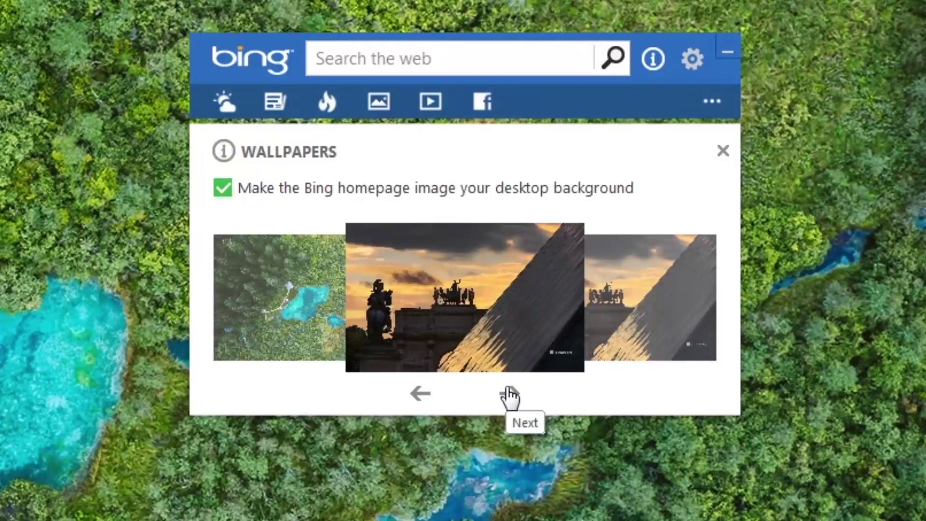
pyautogui.click(510, 394)
pyautogui.click(508, 393)
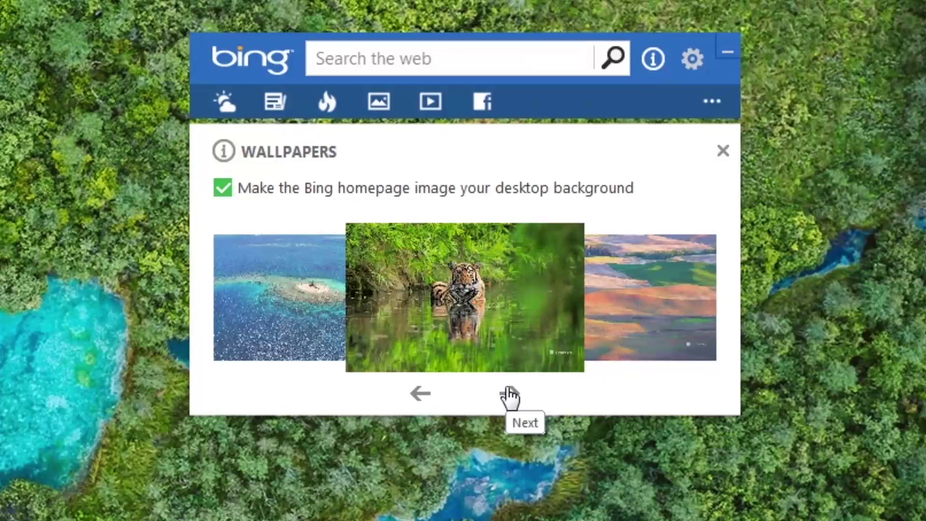
pyautogui.click(510, 395)
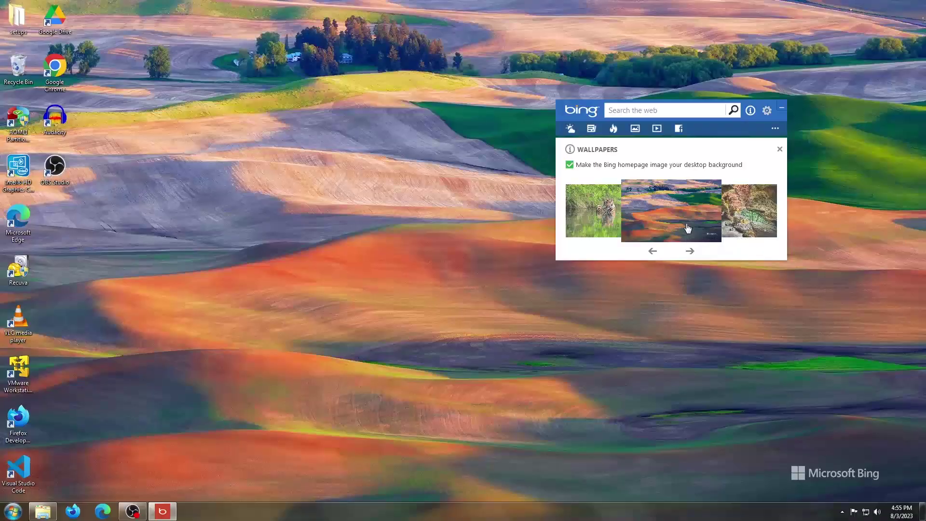
pyautogui.click(690, 251)
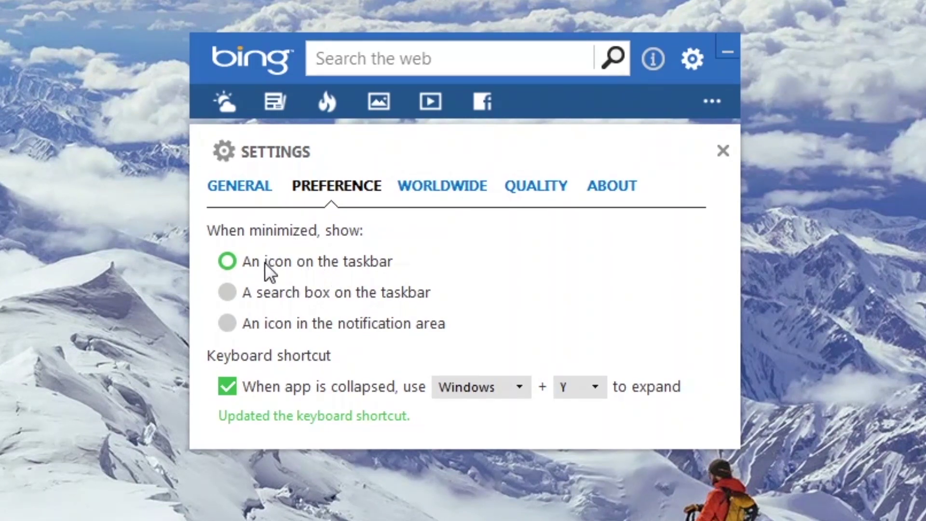
# Step: Test minimizing to the taskbar icon, switch the minimized display to a search box on the taskbar, and allow its toolbar
pyautogui.click(726, 55)
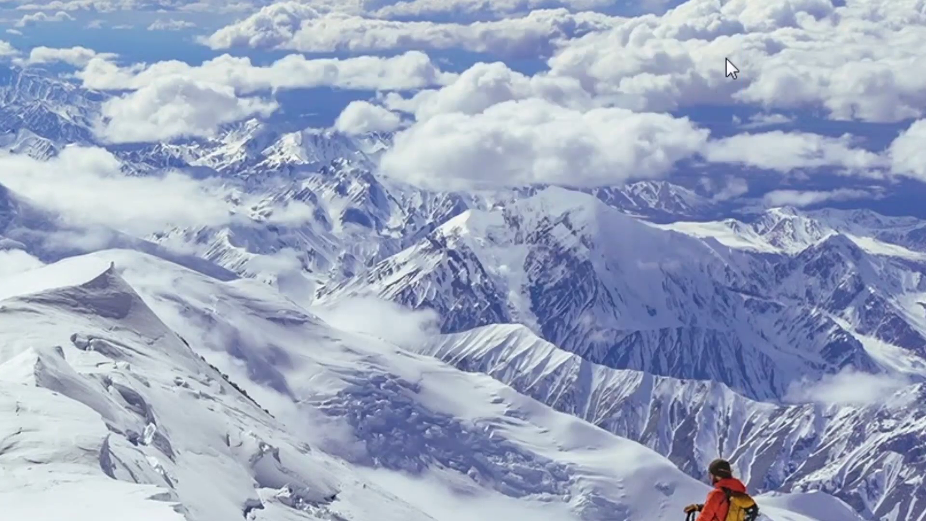
pyautogui.click(381, 497)
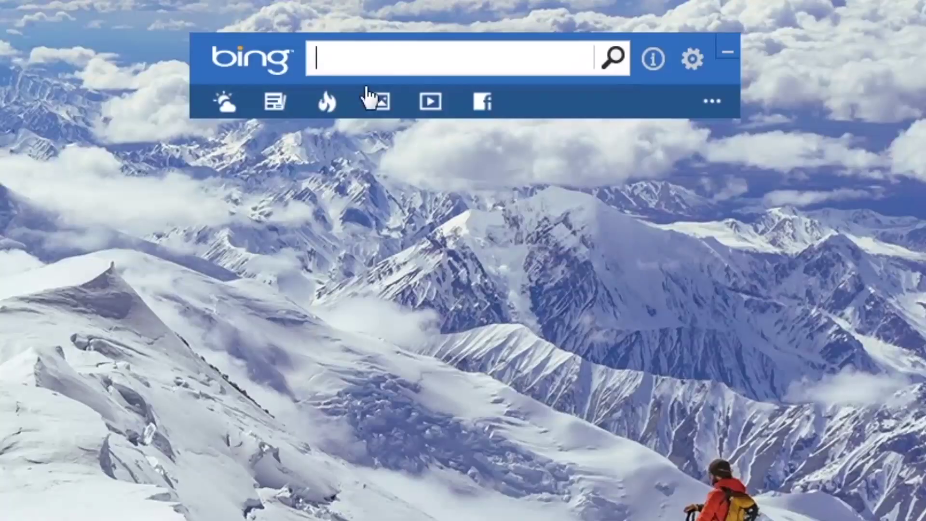
pyautogui.click(692, 59)
pyautogui.click(318, 188)
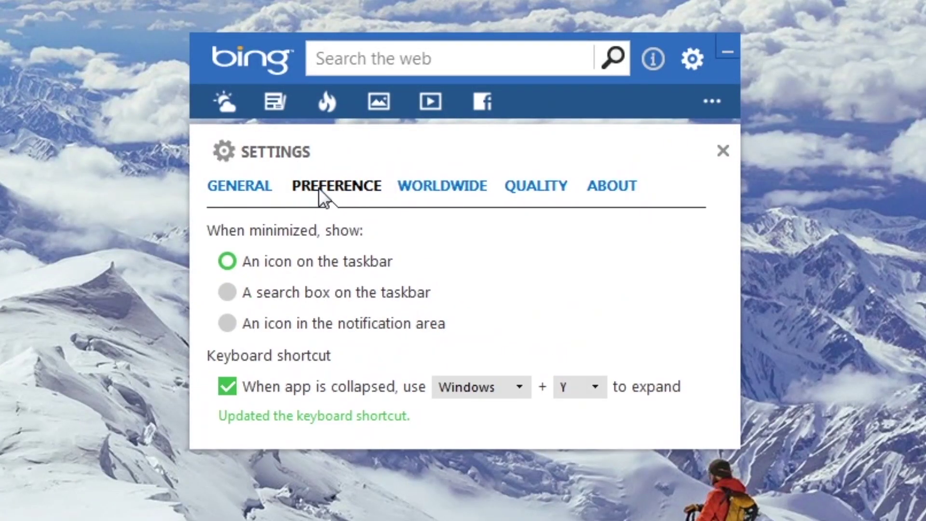
pyautogui.click(287, 302)
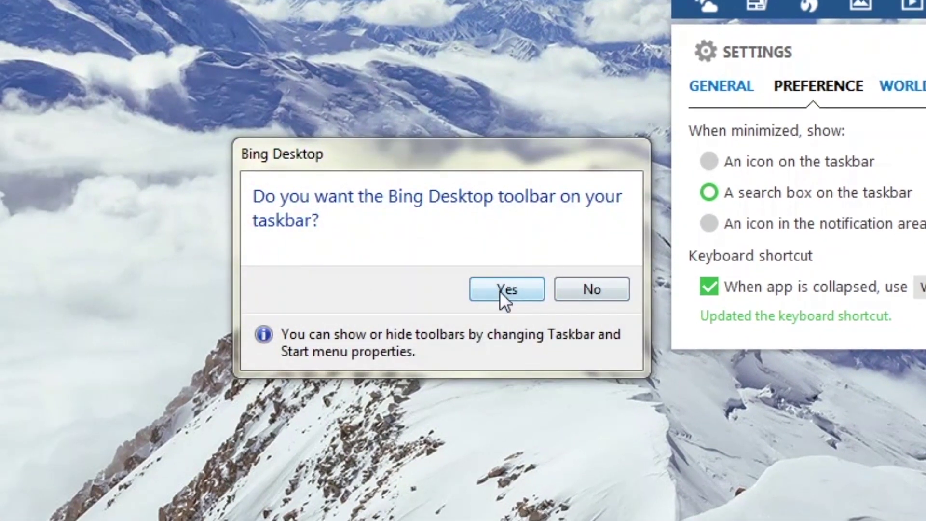
pyautogui.click(508, 286)
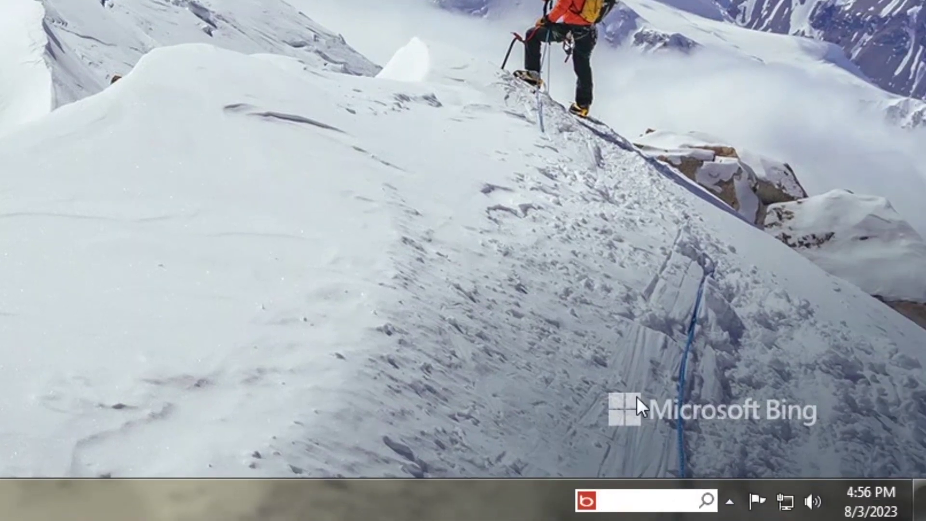
# Step: Search for "hellow" from the taskbar search box and expand the full Bing bar again
pyautogui.write('hellow')
pyautogui.press('Return')
pyautogui.click(592, 488)
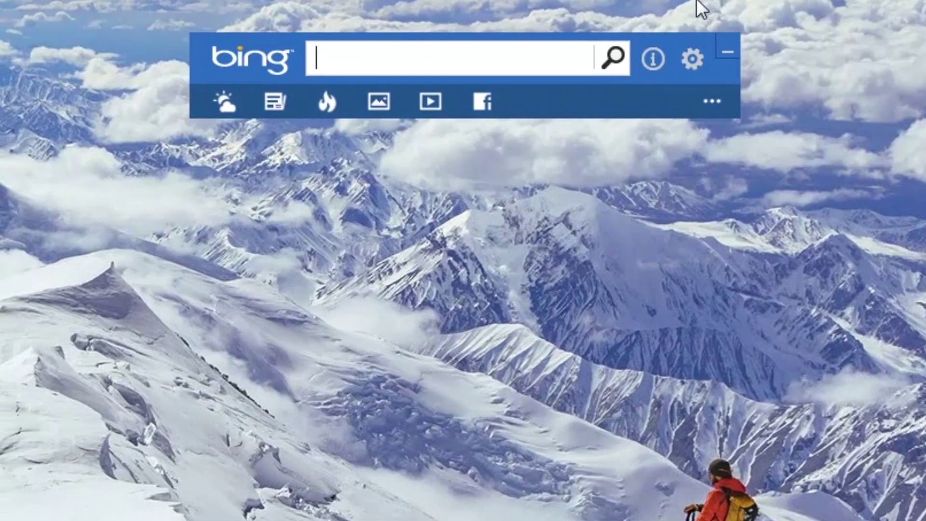
# Step: Set the minimized display to an icon in the notification area and check the hidden tray icons
pyautogui.click(229, 324)
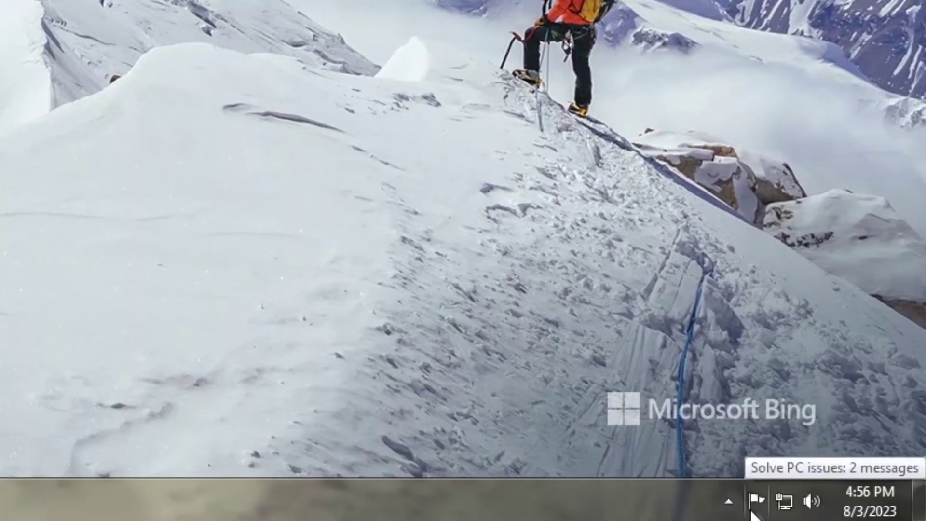
pyautogui.click(730, 509)
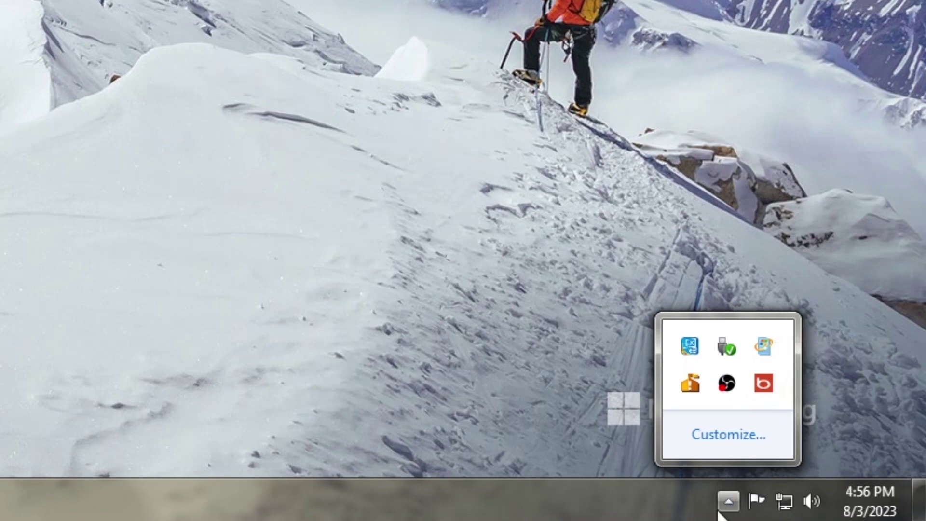
pyautogui.click(728, 506)
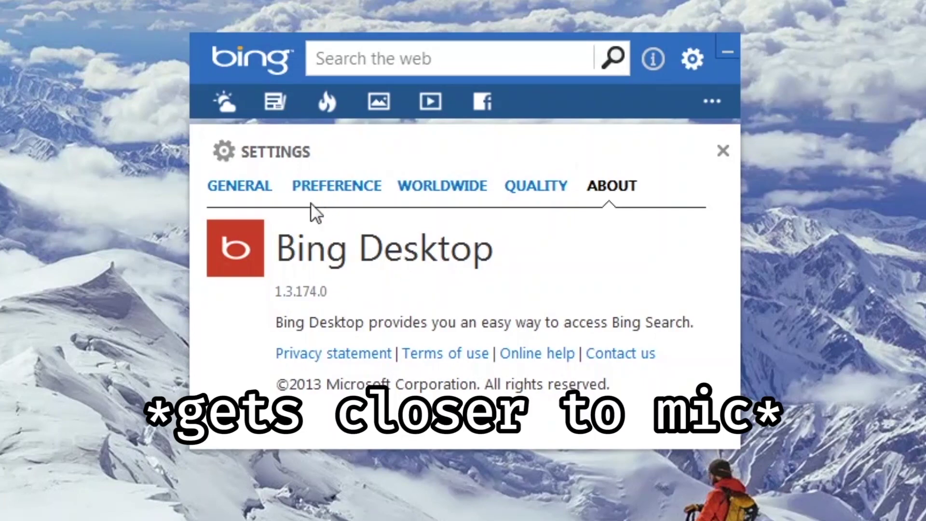
# Step: Review the general settings and close them, and view the search box's popular searches
pyautogui.click(254, 192)
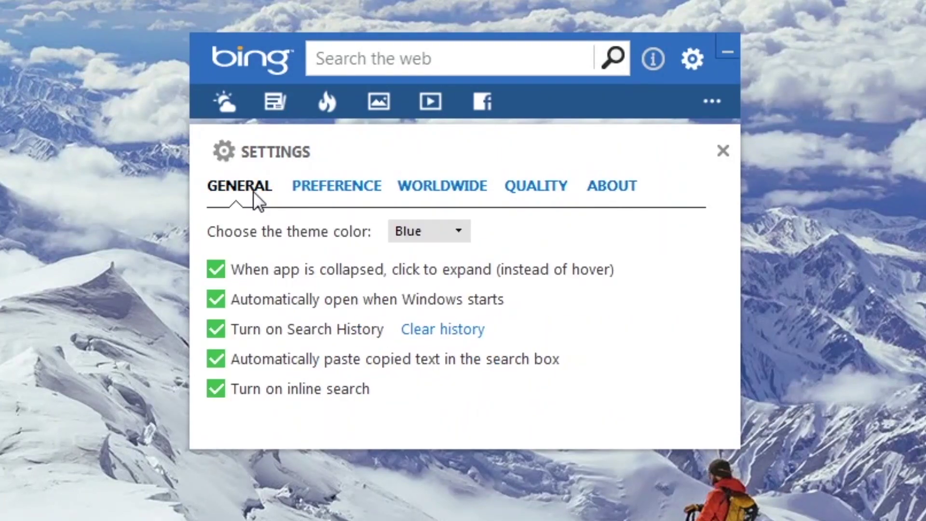
pyautogui.click(720, 155)
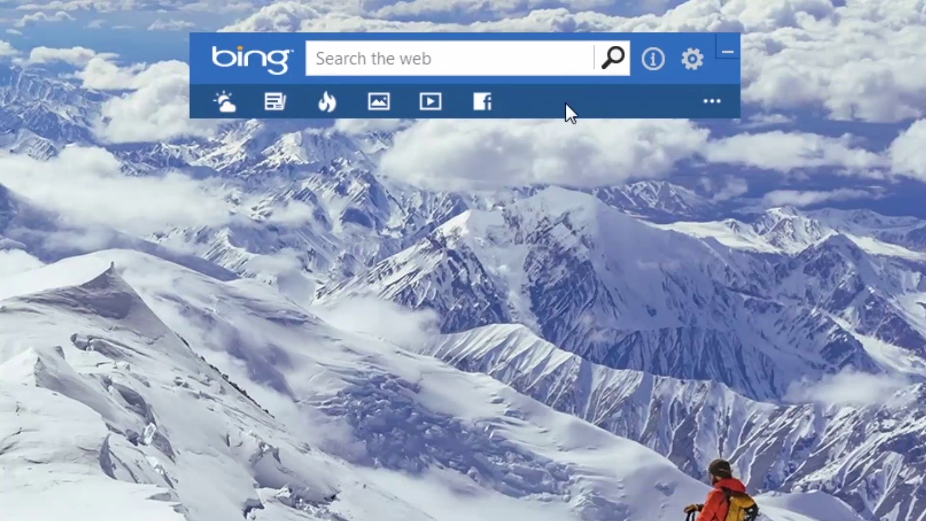
pyautogui.click(580, 60)
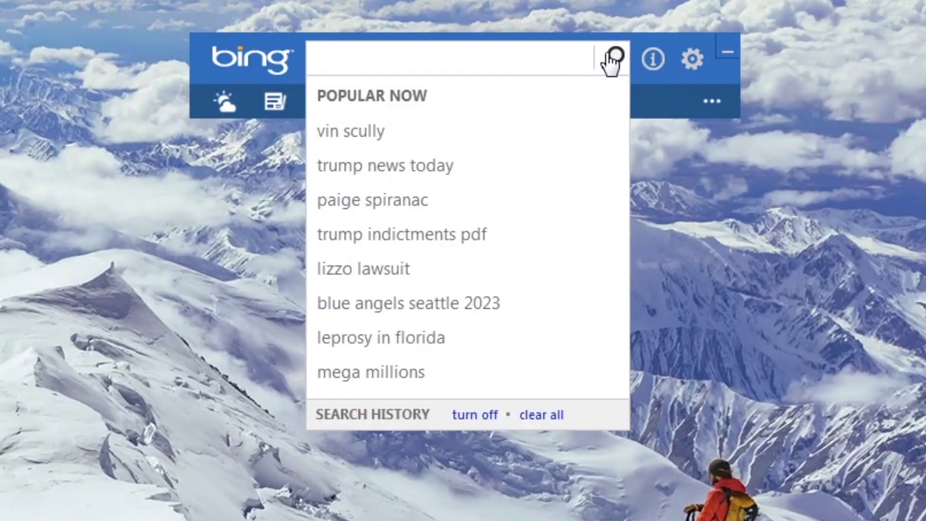
# Step: Check the toolbar settings and look at the Weather, News and Trending apps
pyautogui.click(712, 102)
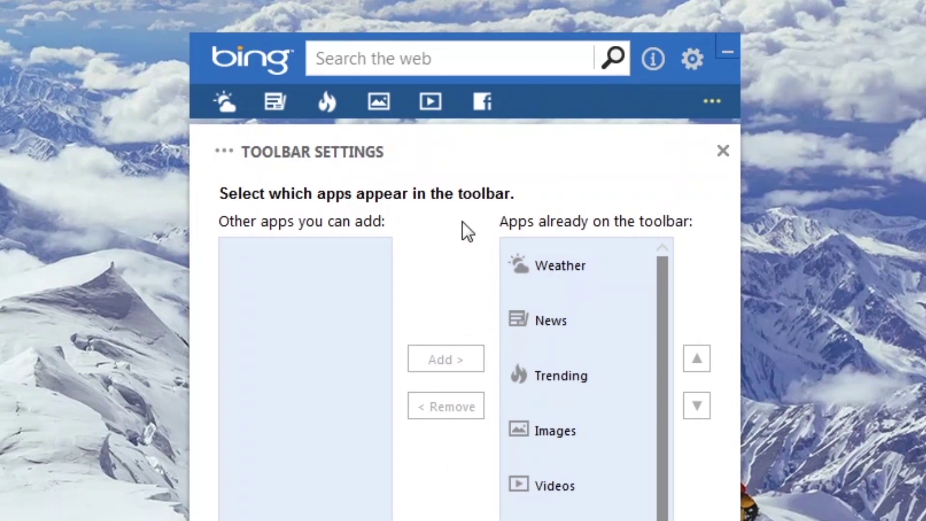
pyautogui.click(228, 107)
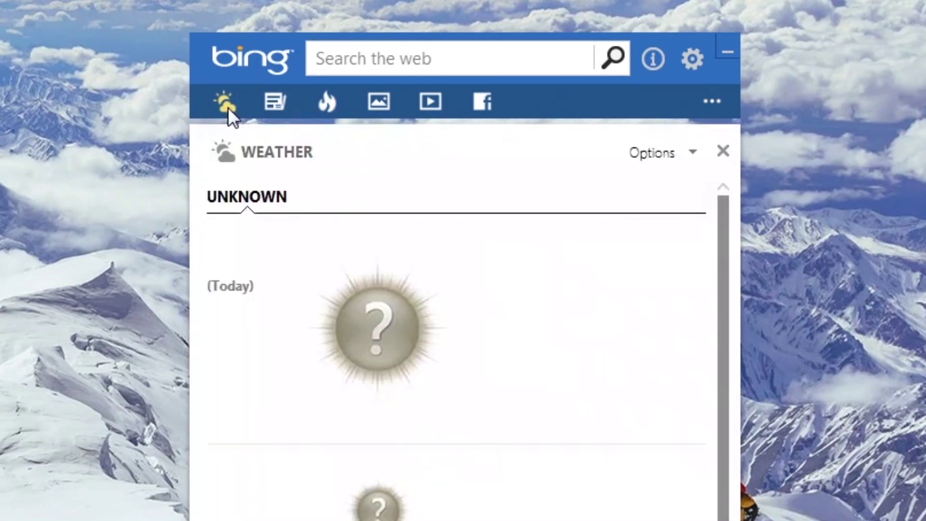
pyautogui.click(722, 152)
pyautogui.click(278, 102)
pyautogui.click(277, 102)
pyautogui.click(328, 103)
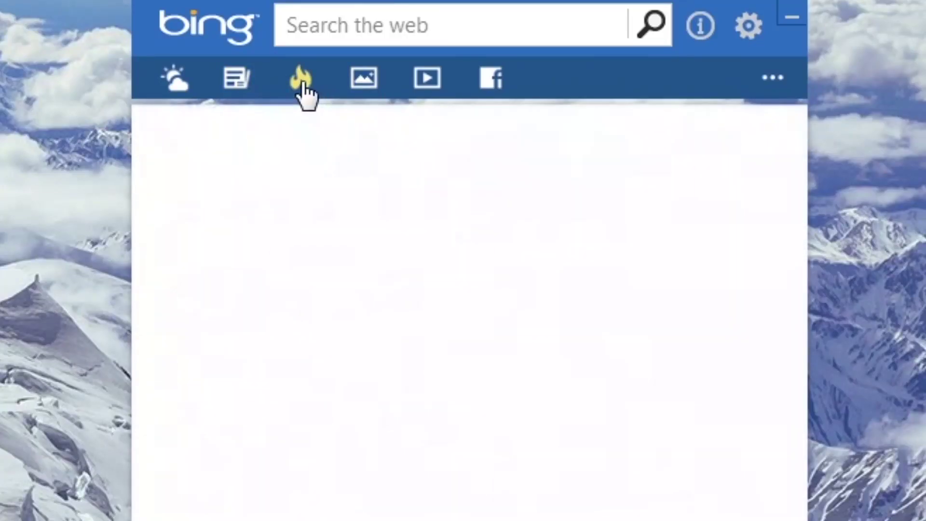
pyautogui.click(299, 82)
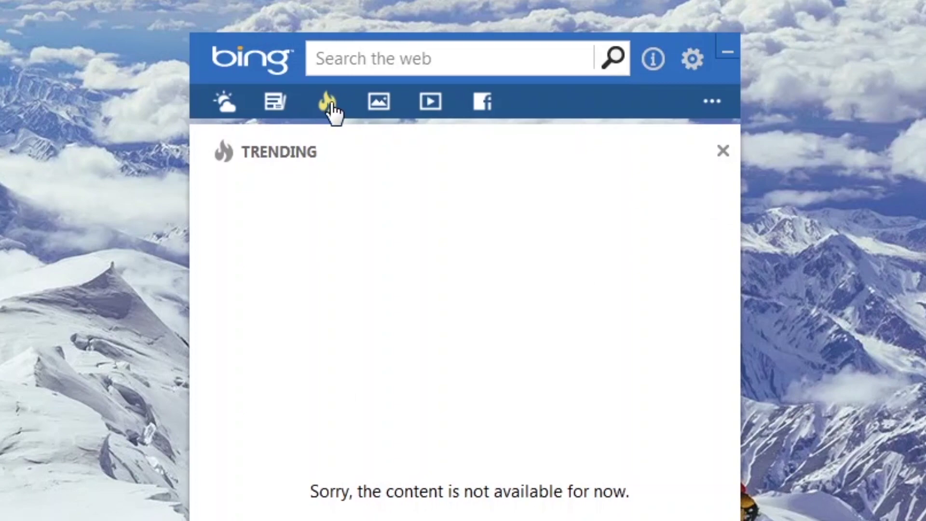
# Step: Look at the Trending Images, Videos and Facebook apps and close the Facebook app
pyautogui.click(378, 110)
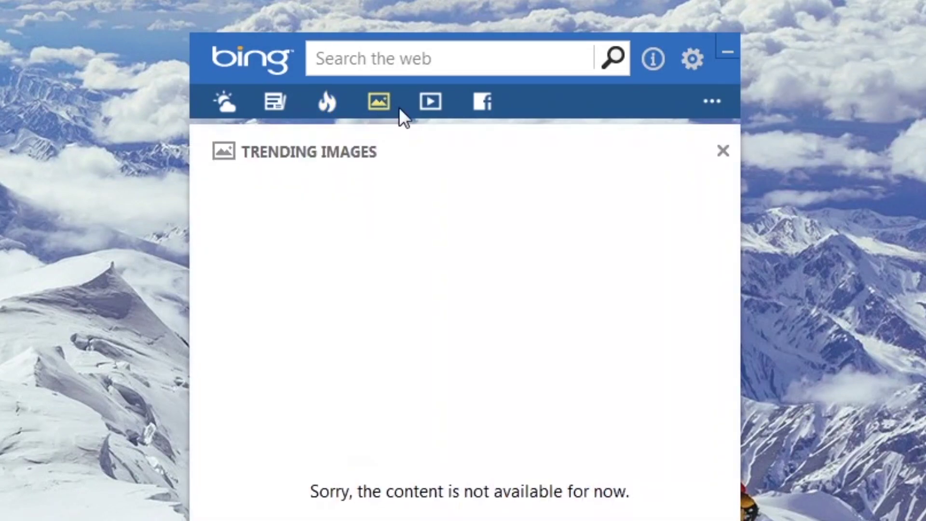
pyautogui.click(425, 111)
pyautogui.click(483, 102)
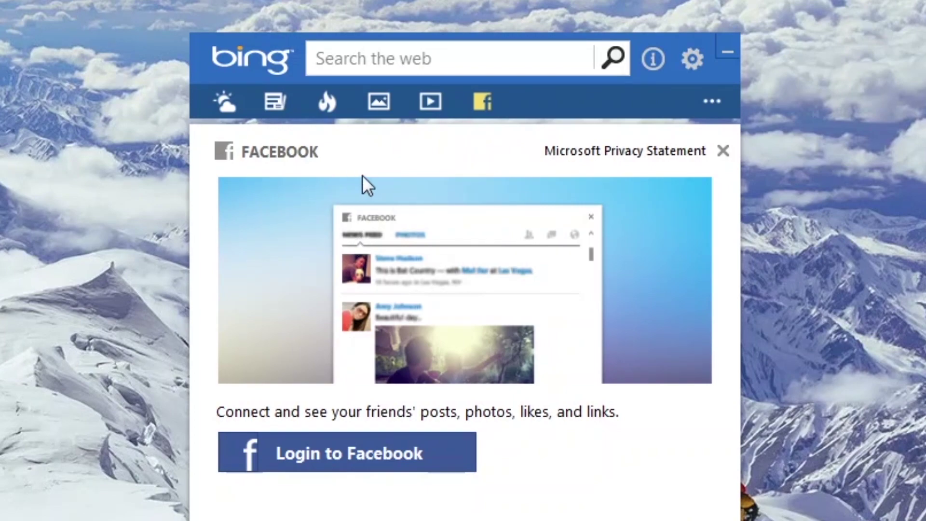
pyautogui.click(722, 150)
# Step: Look through the list of apps already on the toolbar in the toolbar settings
pyautogui.click(713, 104)
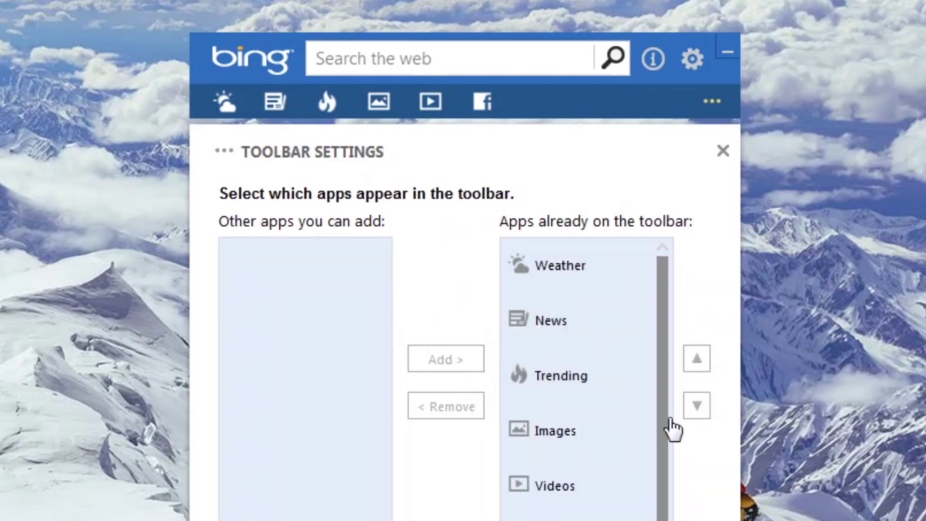
pyautogui.scroll(-1, 668, 436)
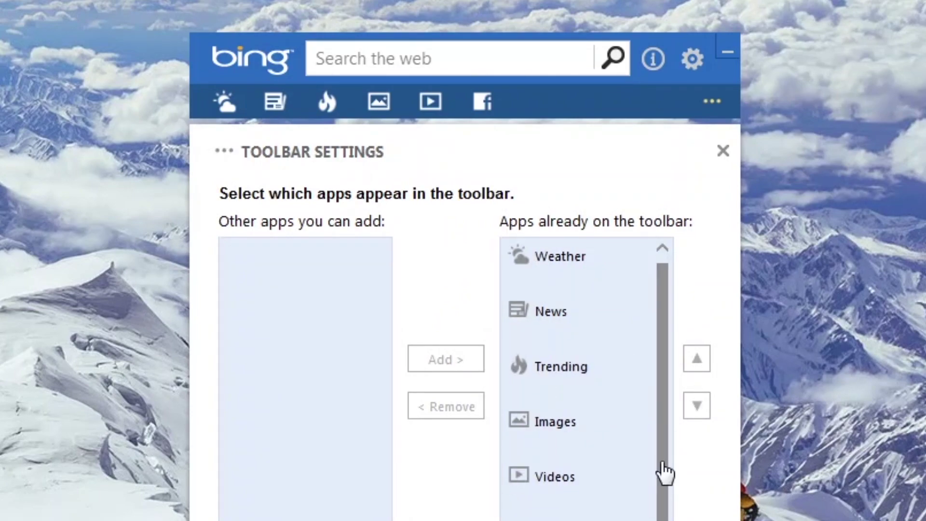
pyautogui.scroll(1, 664, 403)
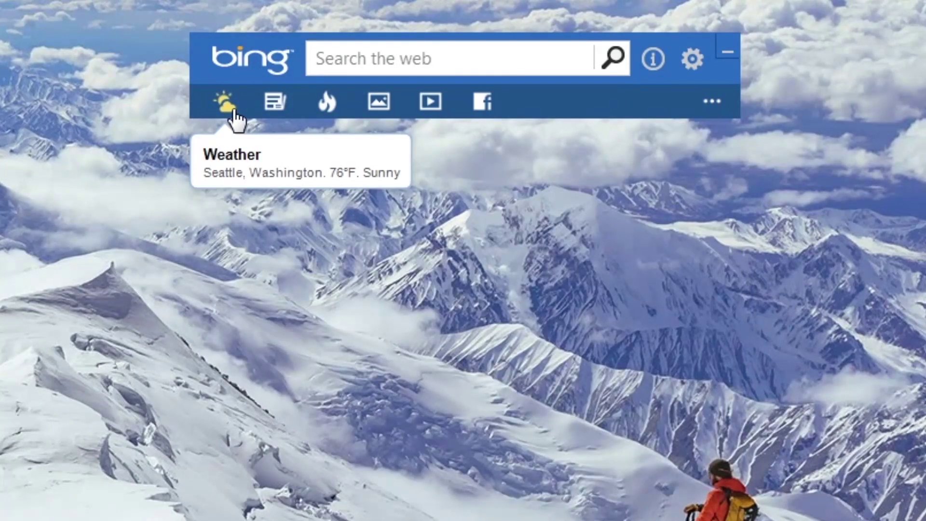
# Step: View the Weather app's forecast with its temperature and location options, and close it
pyautogui.click(236, 123)
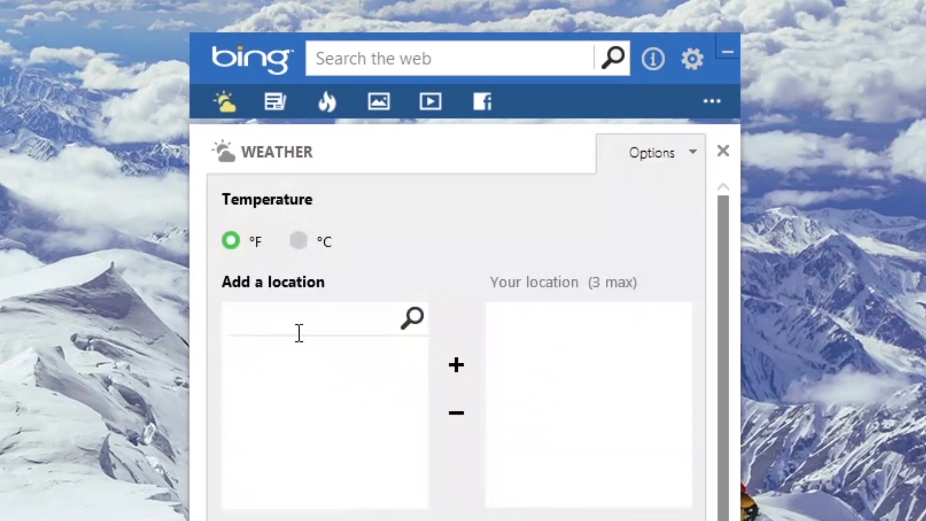
pyautogui.click(264, 305)
pyautogui.click(663, 162)
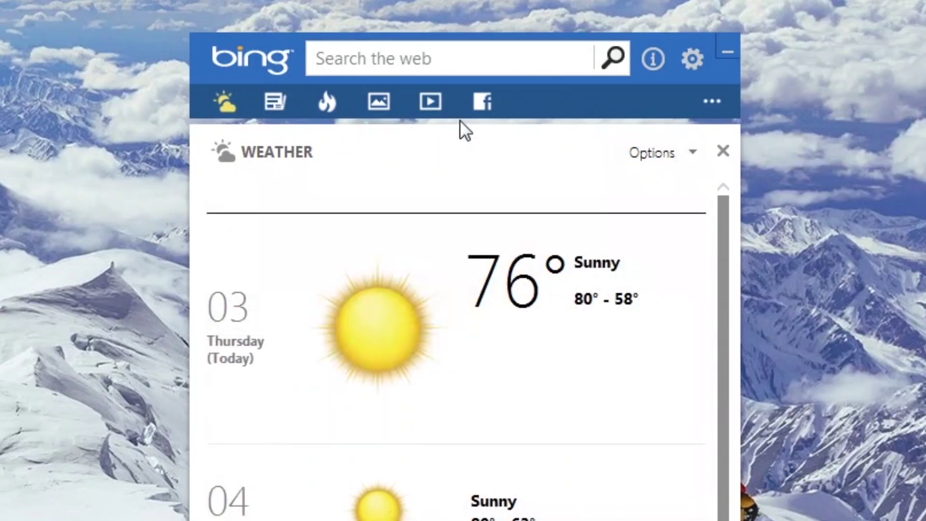
pyautogui.click(723, 151)
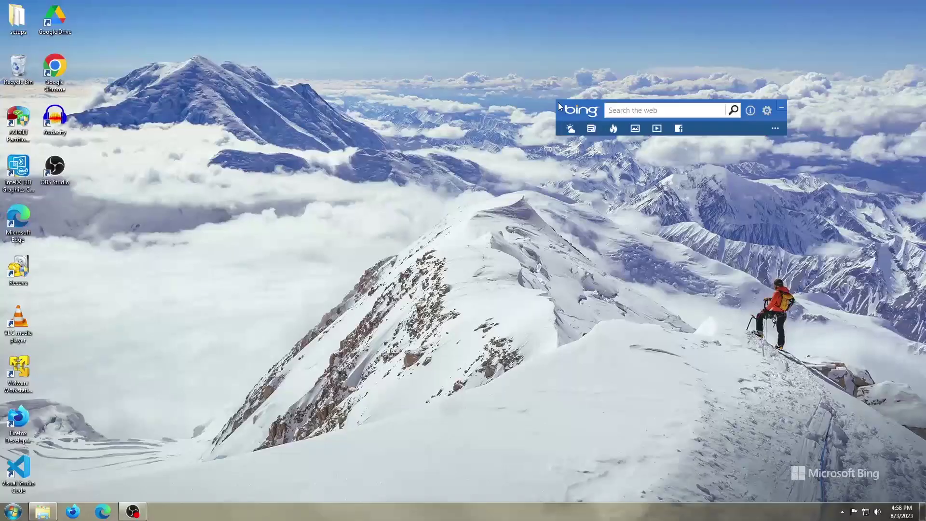
# Step: Dock the Bing bar at the upper edge of the desktop and slide it along that edge toward the right corner
pyautogui.moveTo(196, 40); pyautogui.dragTo(350, 4)
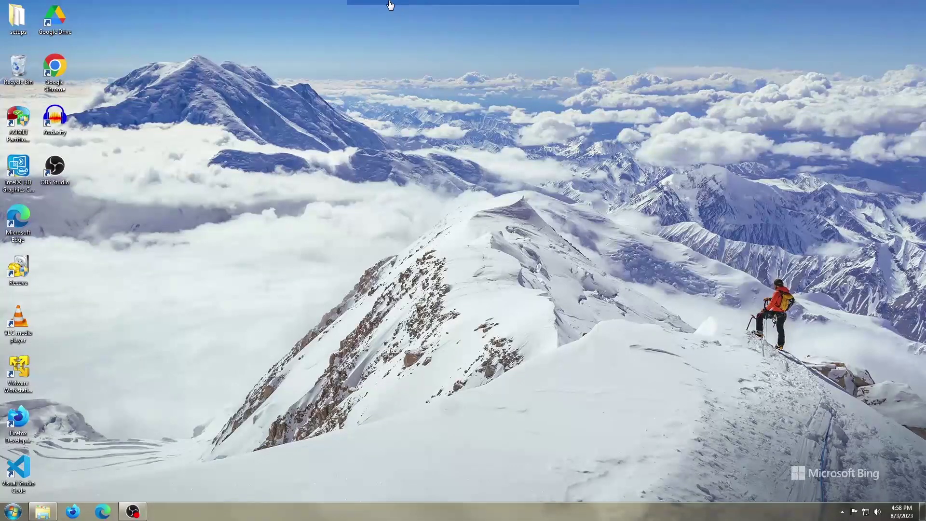
pyautogui.moveTo(354, 4)
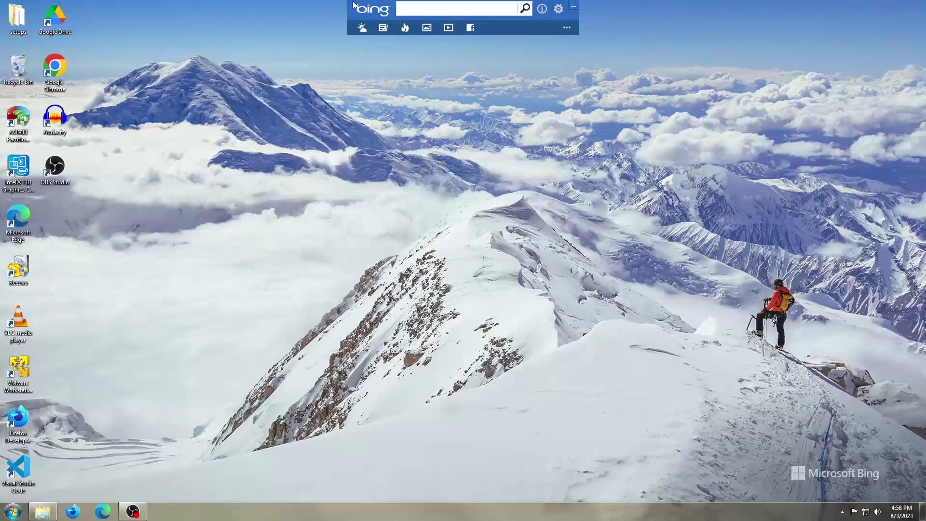
pyautogui.moveTo(373, 5); pyautogui.dragTo(701, 6)
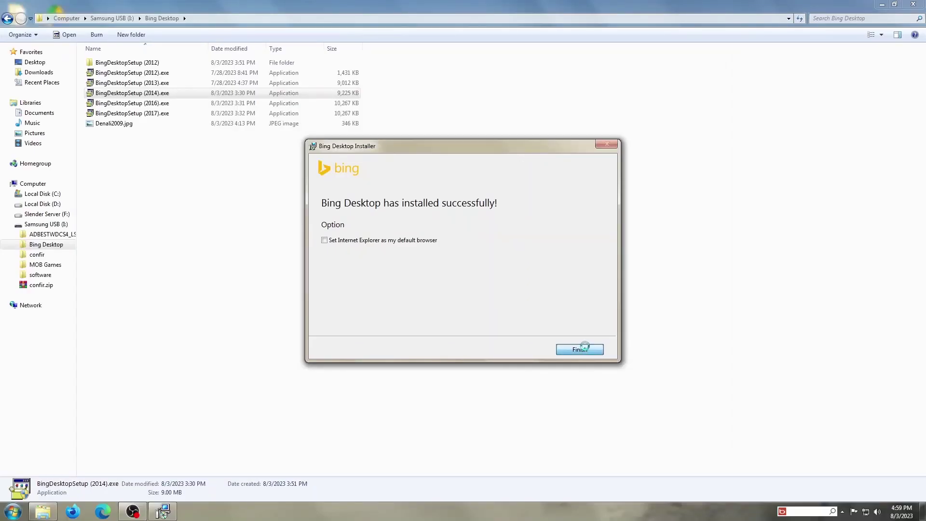
# Step: Bring up the newly installed 2014 version's Bing bar and open its general settings
pyautogui.click(707, 434)
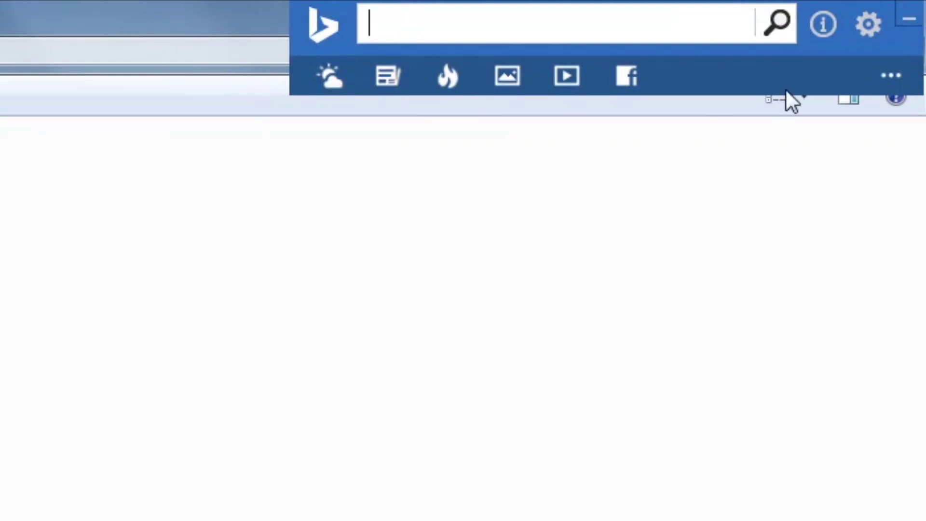
pyautogui.click(868, 27)
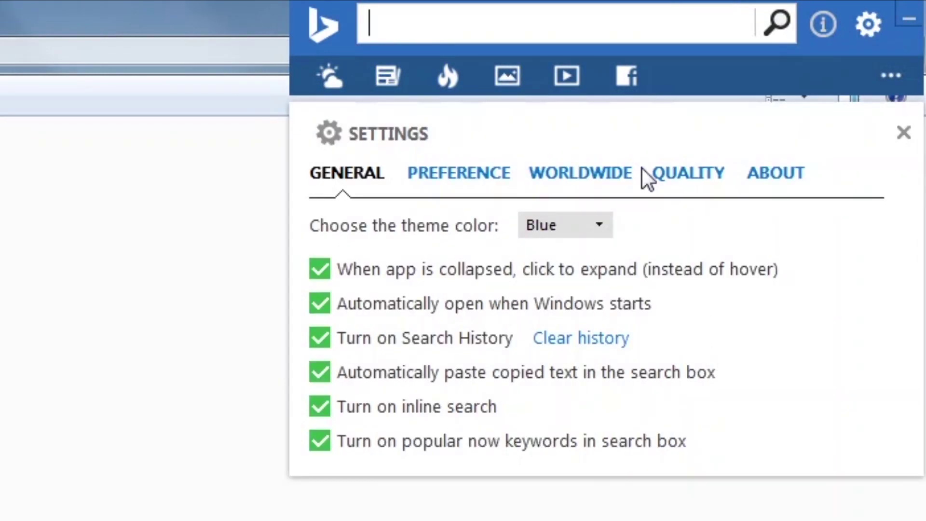
# Step: View the 2014 version's About information in the settings and return to the general settings
pyautogui.click(754, 171)
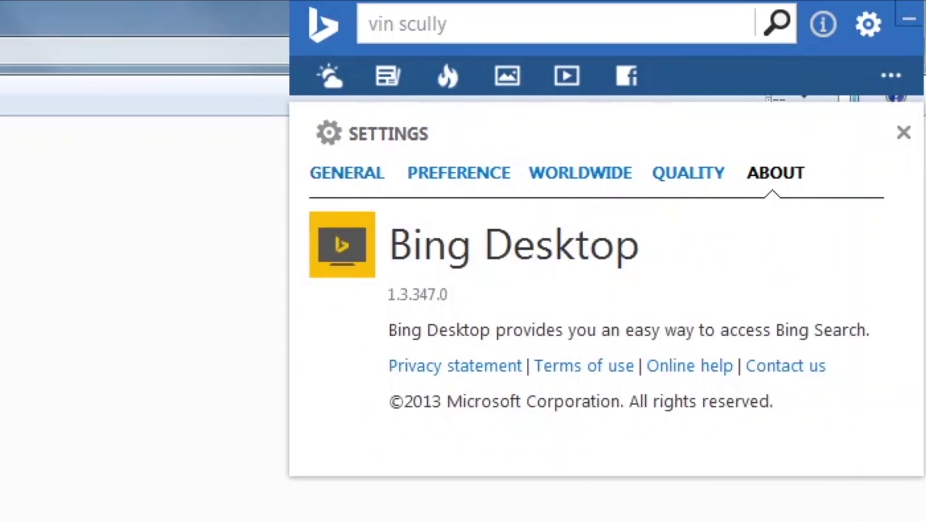
pyautogui.click(346, 173)
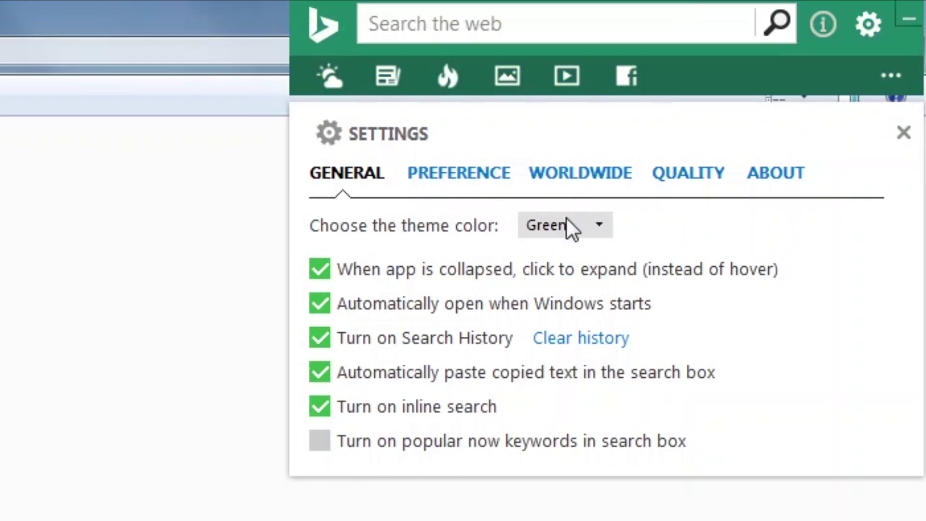
# Step: Set the theme color to Blue, turn on popular now keywords in the search box, and close the settings
pyautogui.click(568, 226)
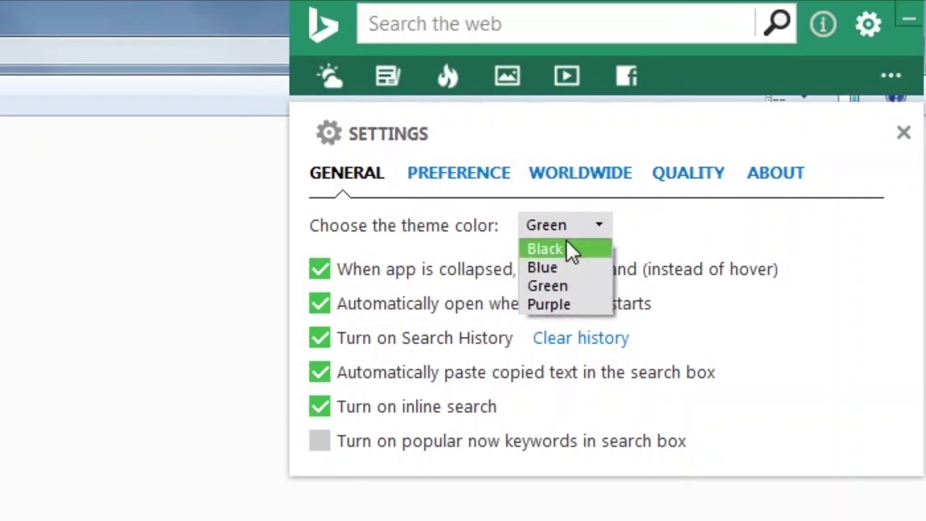
pyautogui.click(567, 267)
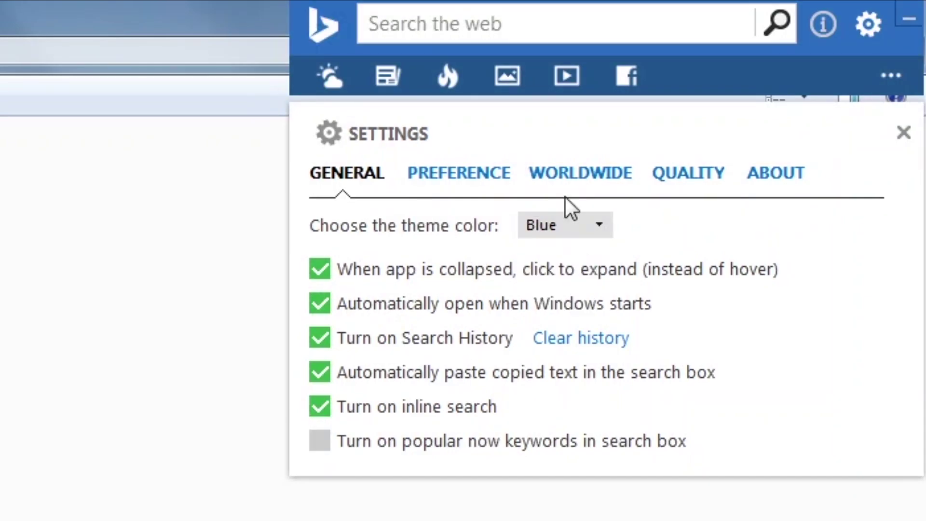
pyautogui.click(330, 442)
pyautogui.click(429, 179)
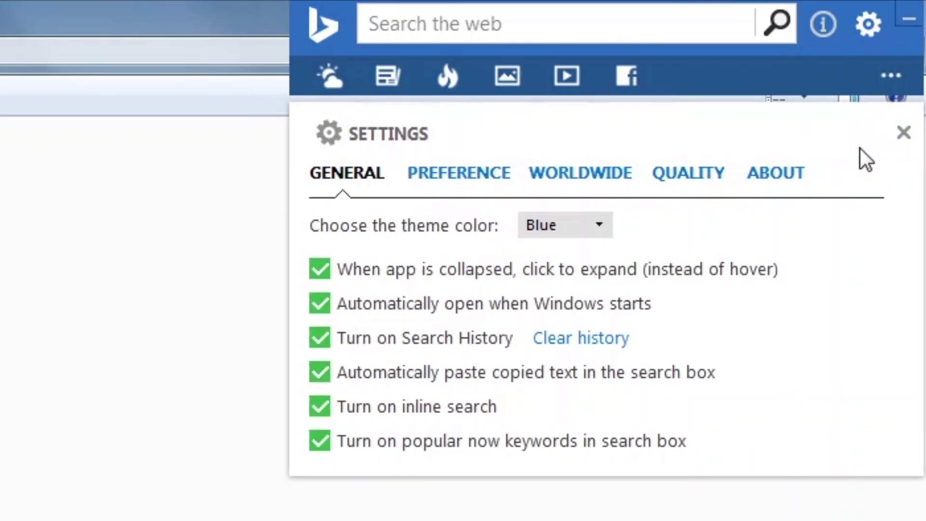
pyautogui.click(902, 134)
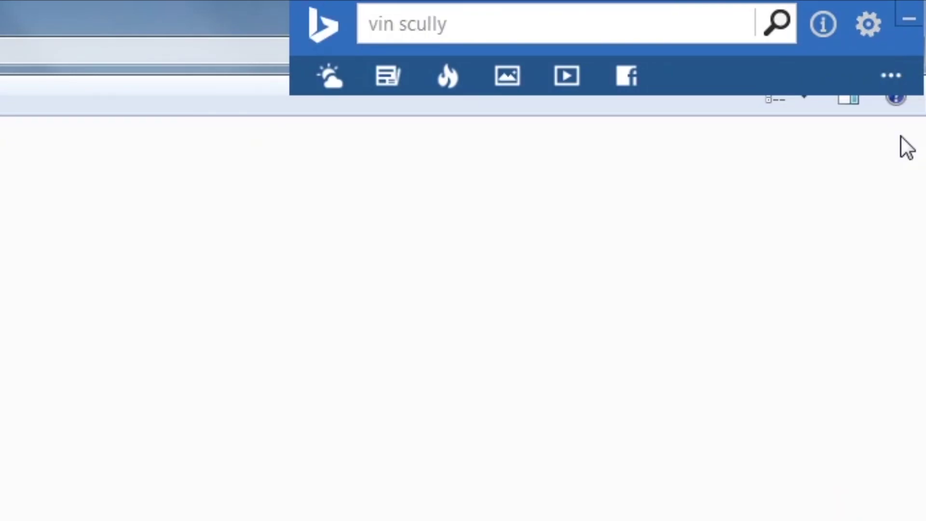
# Step: Open the Bing bar's panel for more apps and close it again
pyautogui.click(891, 75)
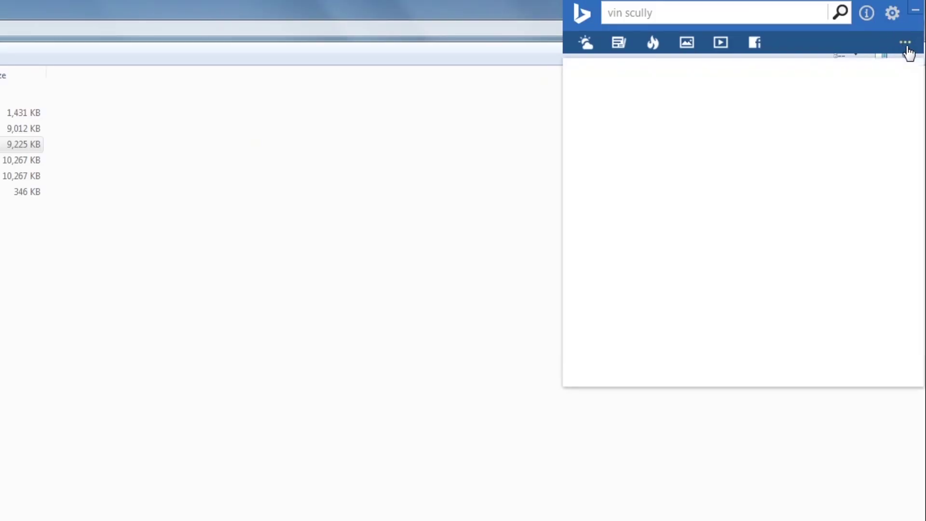
pyautogui.click(906, 44)
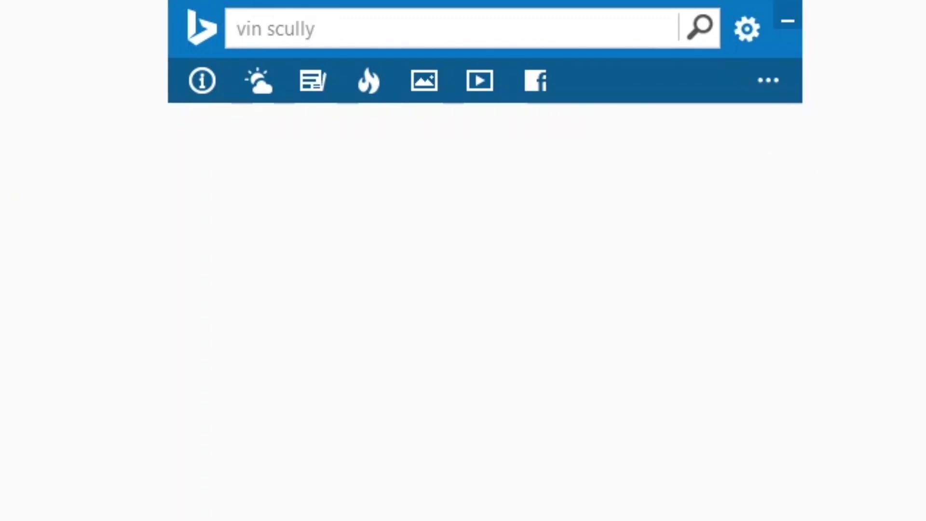
# Step: Check the hidden notification area icons while the 2016 version's Bing bar is running
pyautogui.click(830, 512)
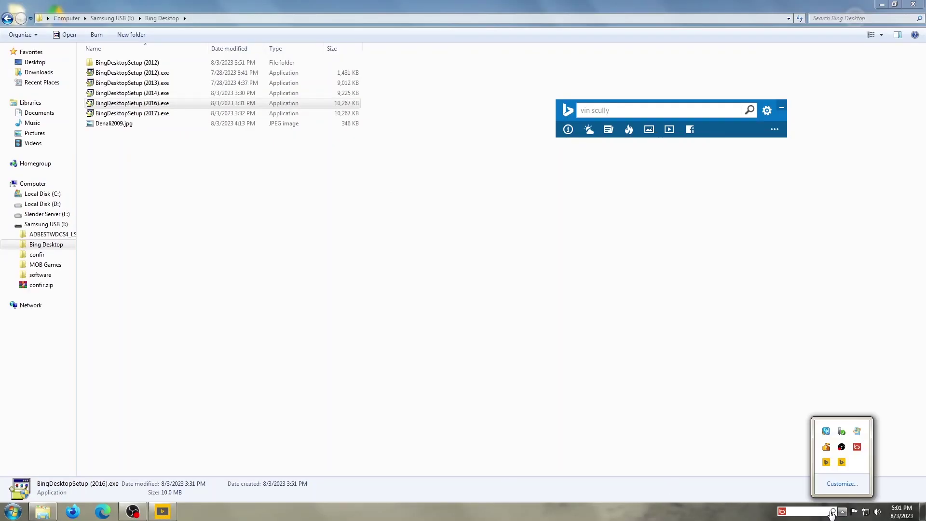
pyautogui.click(842, 511)
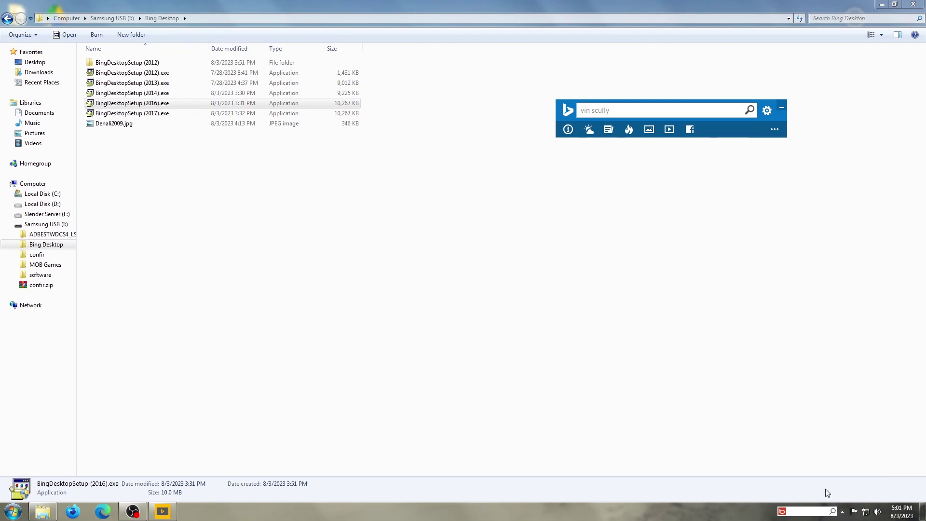
# Step: View the wallpaper options in the 2016 version's Bing bar and switch to its settings
pyautogui.click(568, 129)
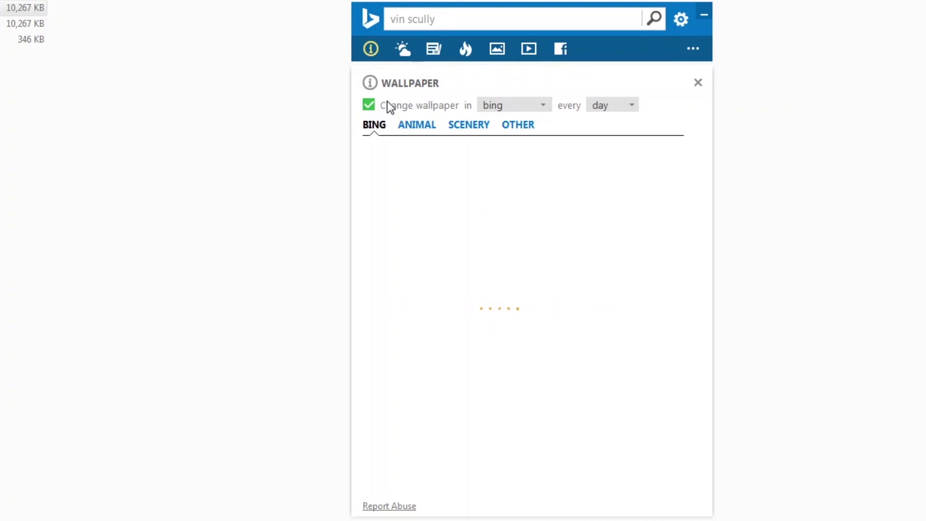
pyautogui.click(680, 19)
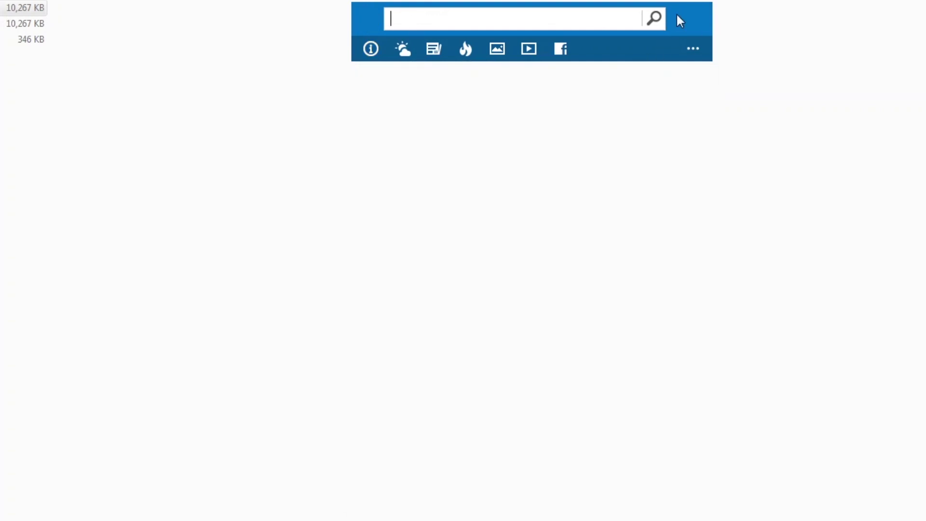
pyautogui.click(632, 106)
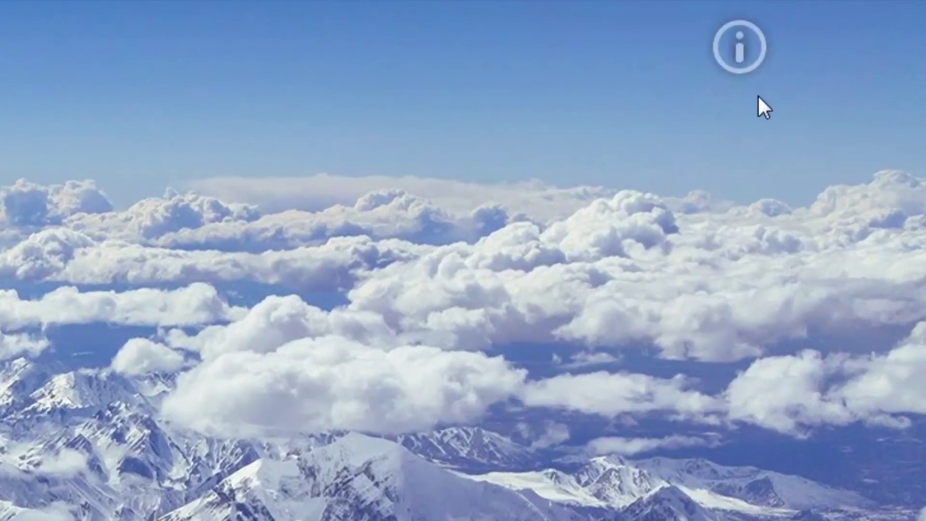
# Step: Reveal the desktop wallpaper toolset, view the wallpaper panel through its information option, and close the panel
pyautogui.moveTo(705, 49)
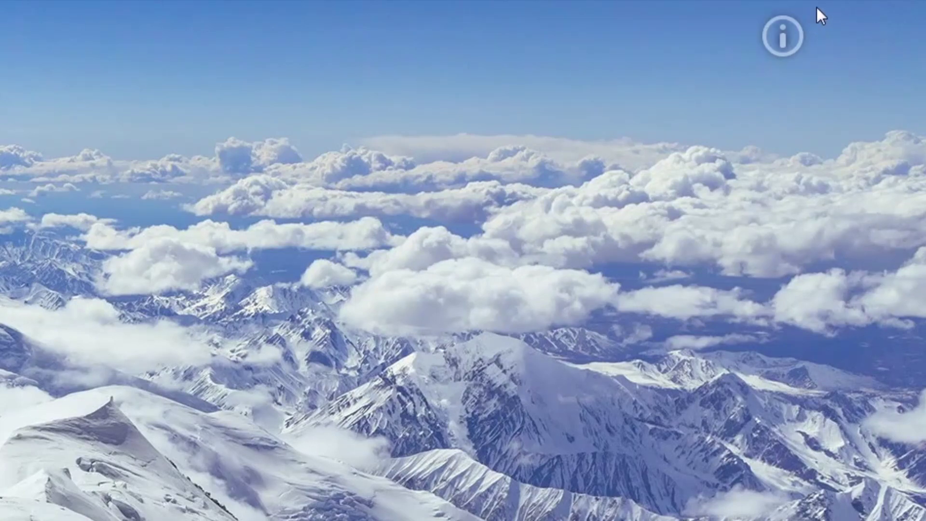
pyautogui.moveTo(806, 11)
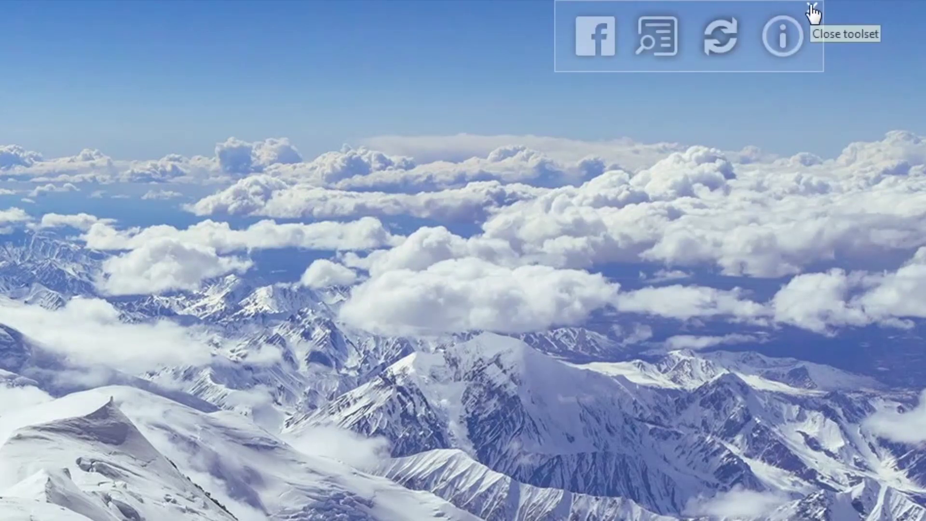
pyautogui.click(782, 36)
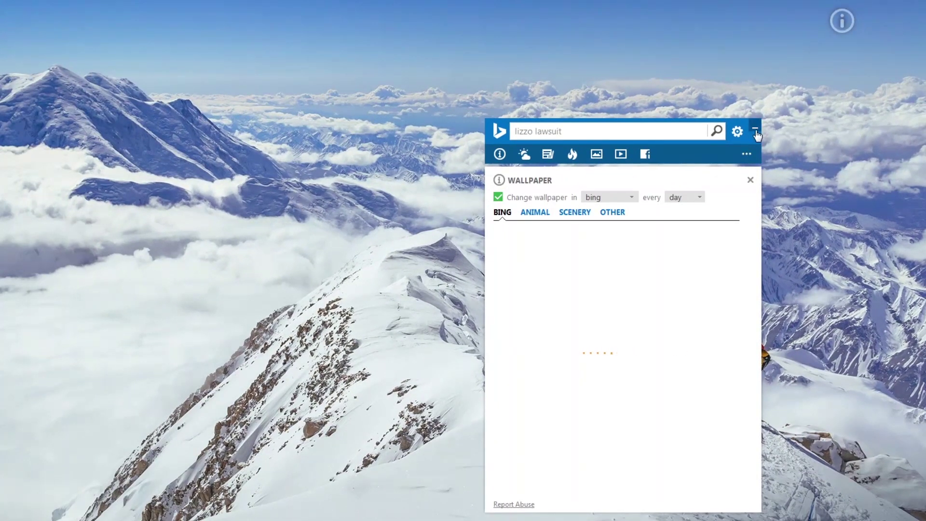
pyautogui.click(750, 180)
# Step: Search Bing for the current wallpaper from the desktop toolset, close the results tab, and choose the toolset's Facebook option
pyautogui.moveTo(841, 21)
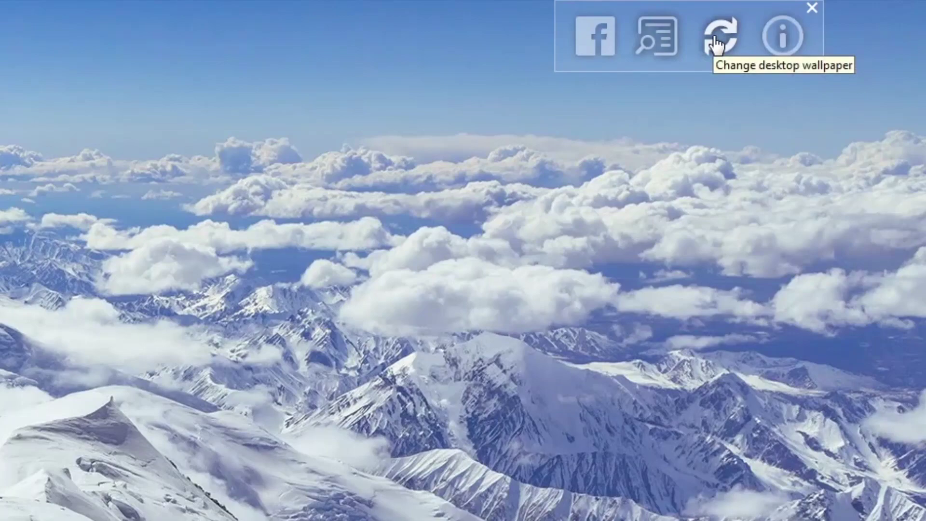
pyautogui.click(670, 46)
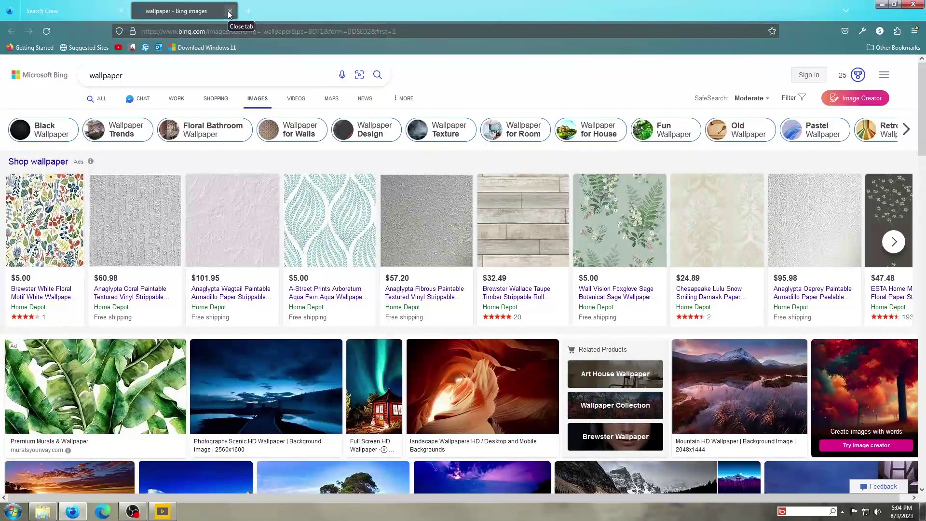
pyautogui.click(230, 11)
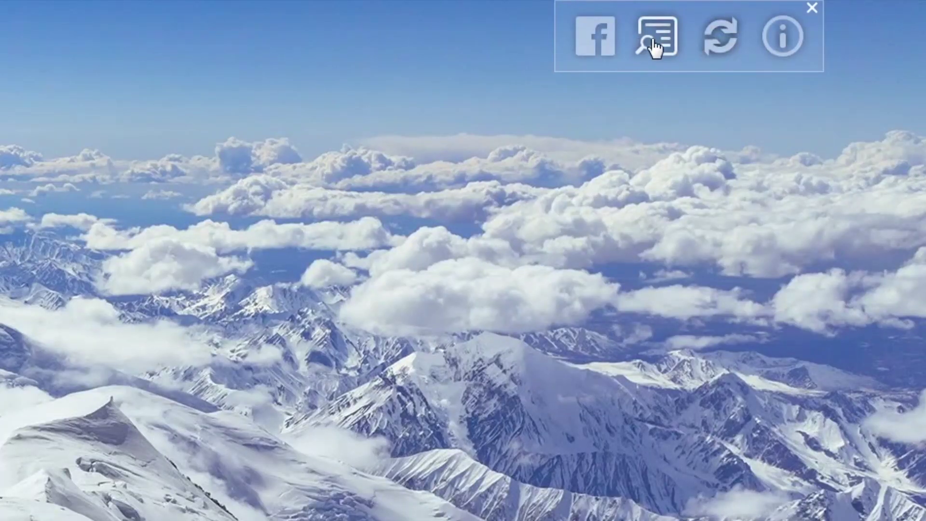
pyautogui.click(613, 41)
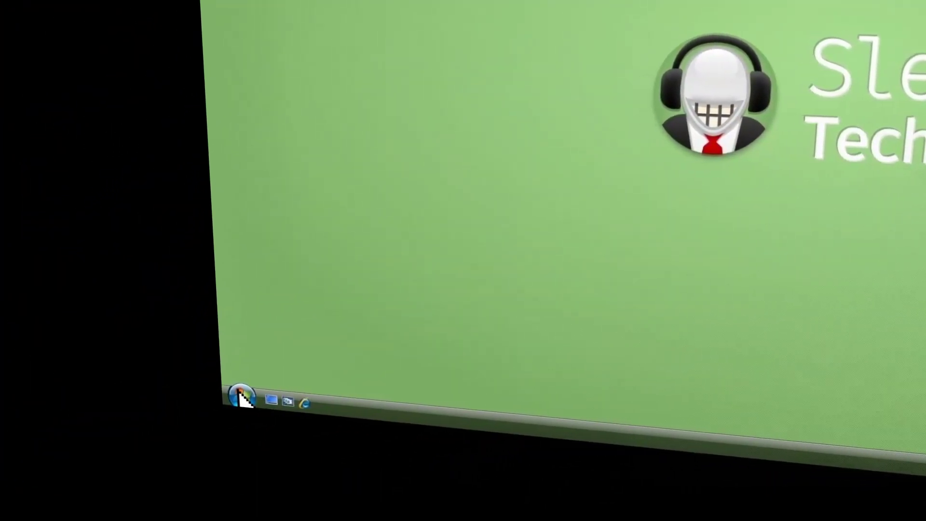
pyautogui.click(199, 396)
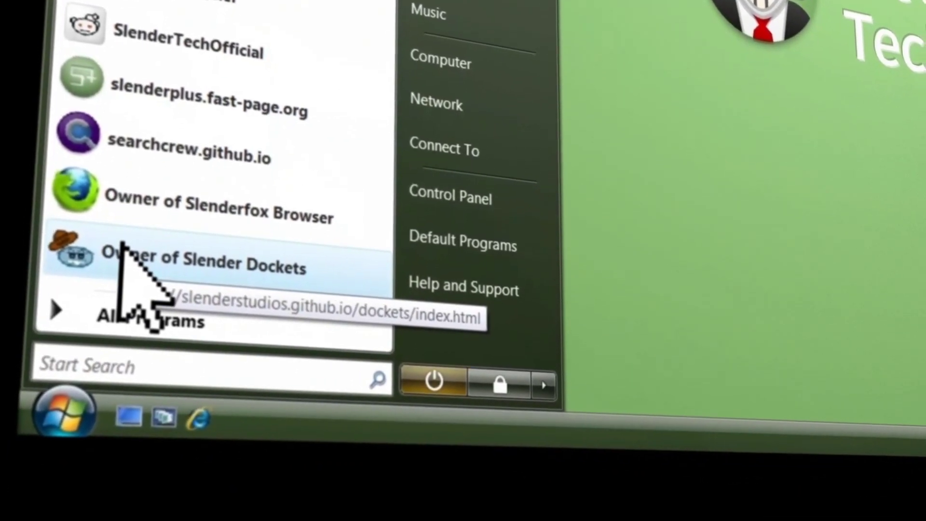
pyautogui.click(542, 399)
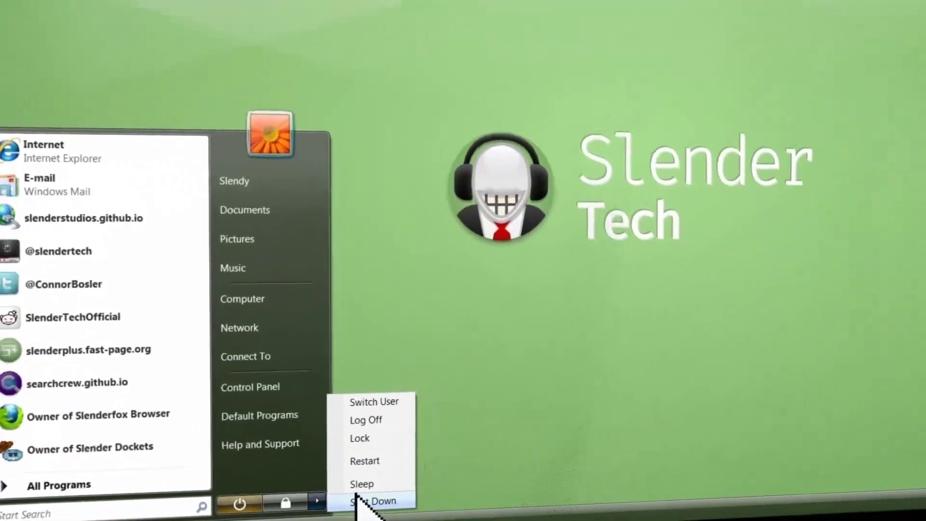
pyautogui.click(502, 446)
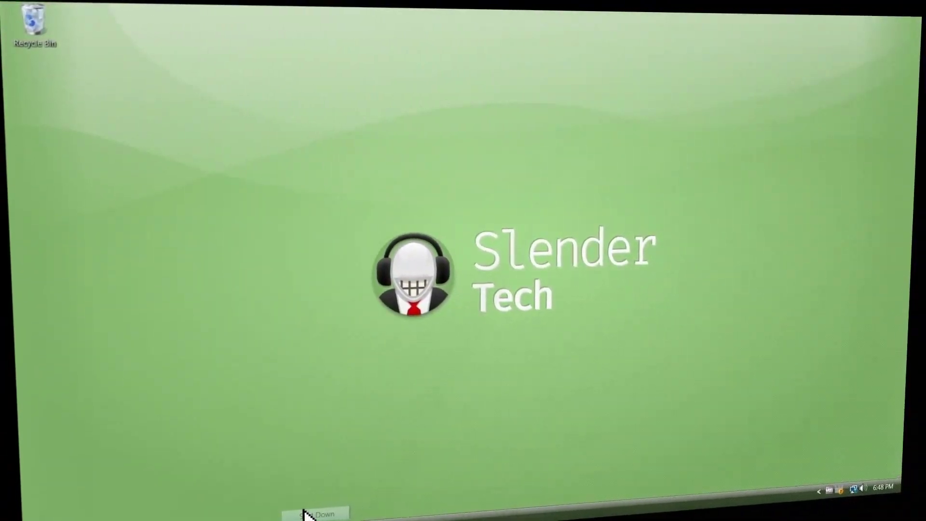